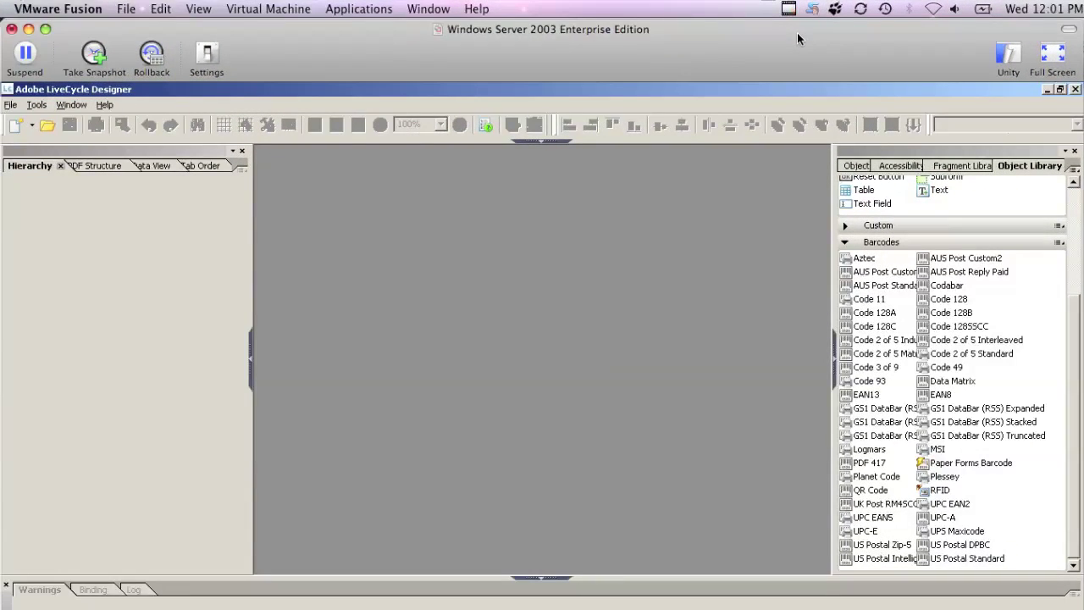
# Open the File menu to reach the New, Open and recent-file commands
pyautogui.click(11, 105)
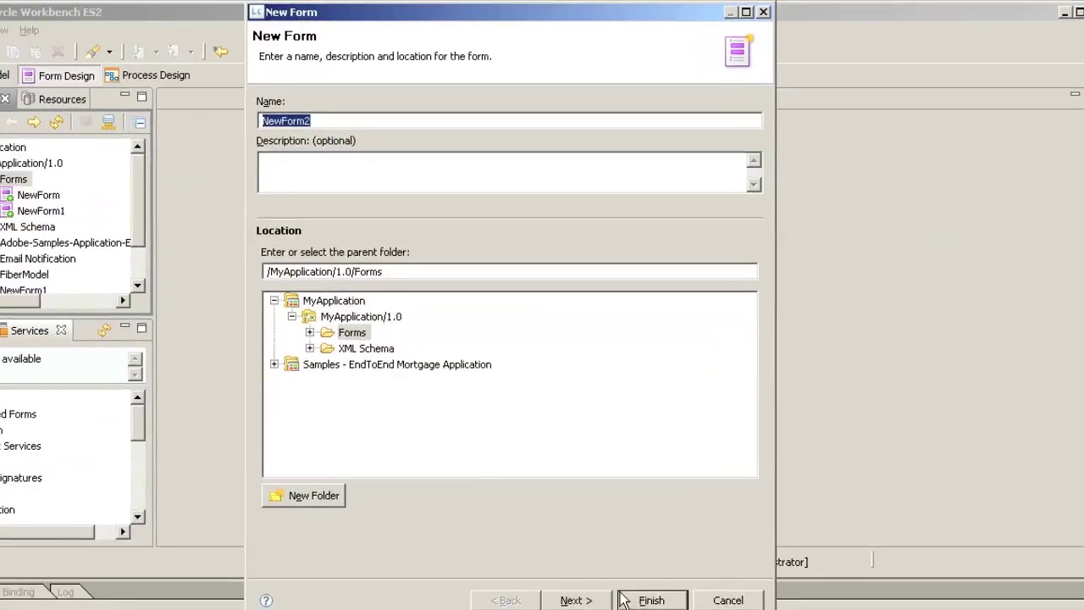
# Create the form NewForm2 in /MyApplication/1.0/Forms and open it in Designer
pyautogui.click(650, 600)
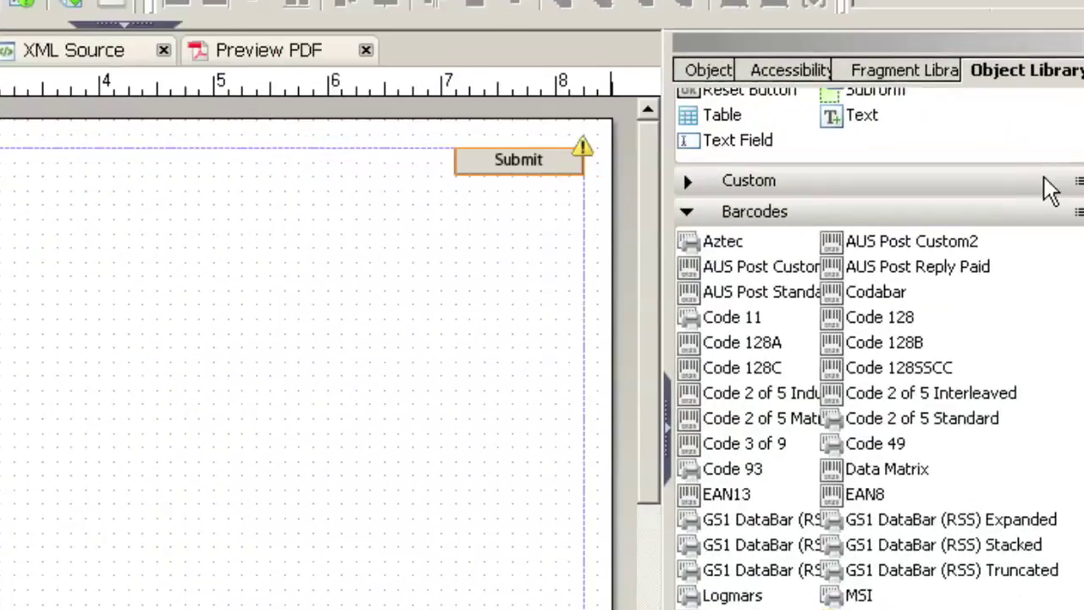
pyautogui.moveTo(1068, 387); pyautogui.dragTo(1063, 110)
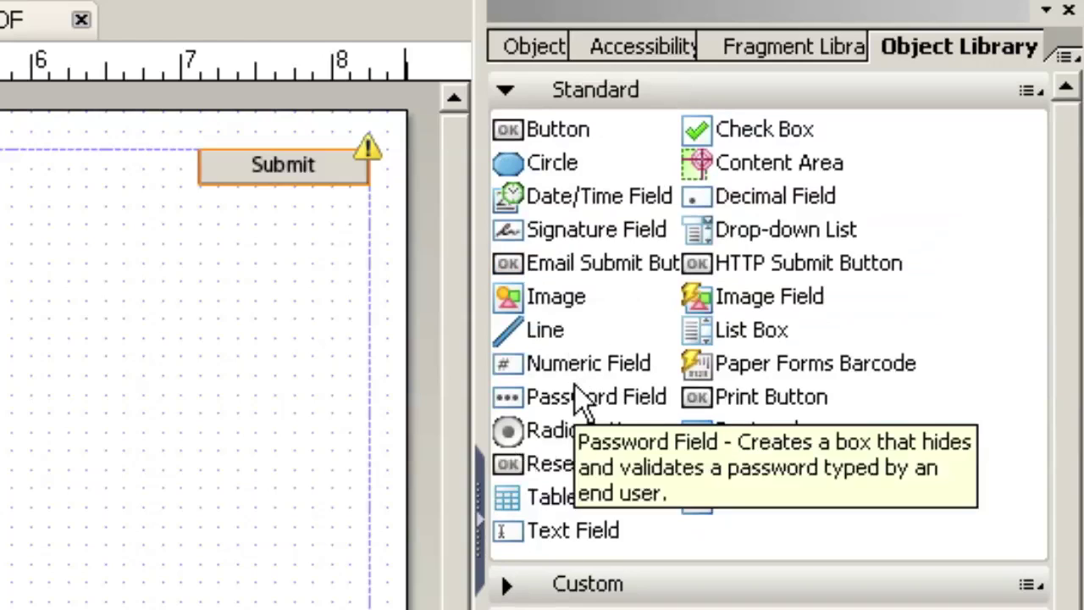
# Drag a Drop-down List onto the page and a Text Field below it
pyautogui.moveTo(744, 232); pyautogui.dragTo(368, 198)
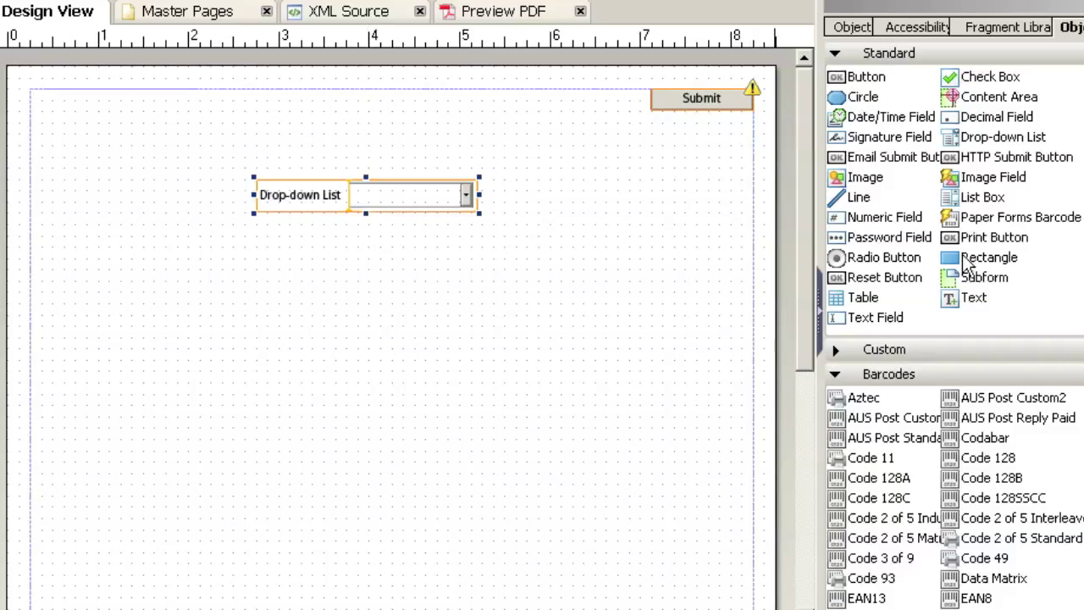
pyautogui.moveTo(873, 319); pyautogui.dragTo(370, 280)
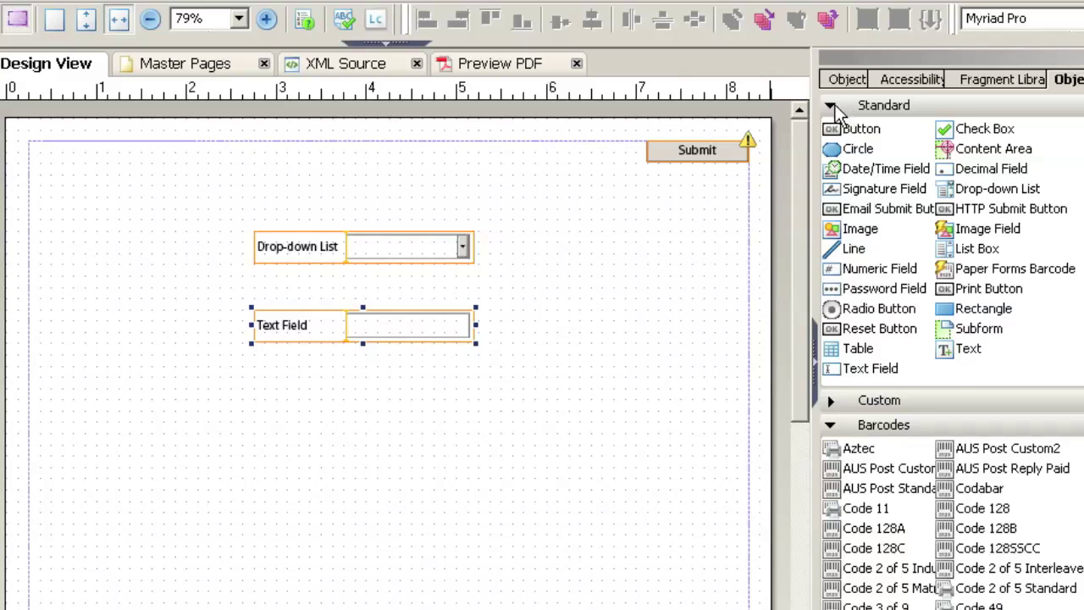
# Collapse the Standard and Barcodes categories, show Object properties, and expand the Script Editor above the page
pyautogui.click(832, 105)
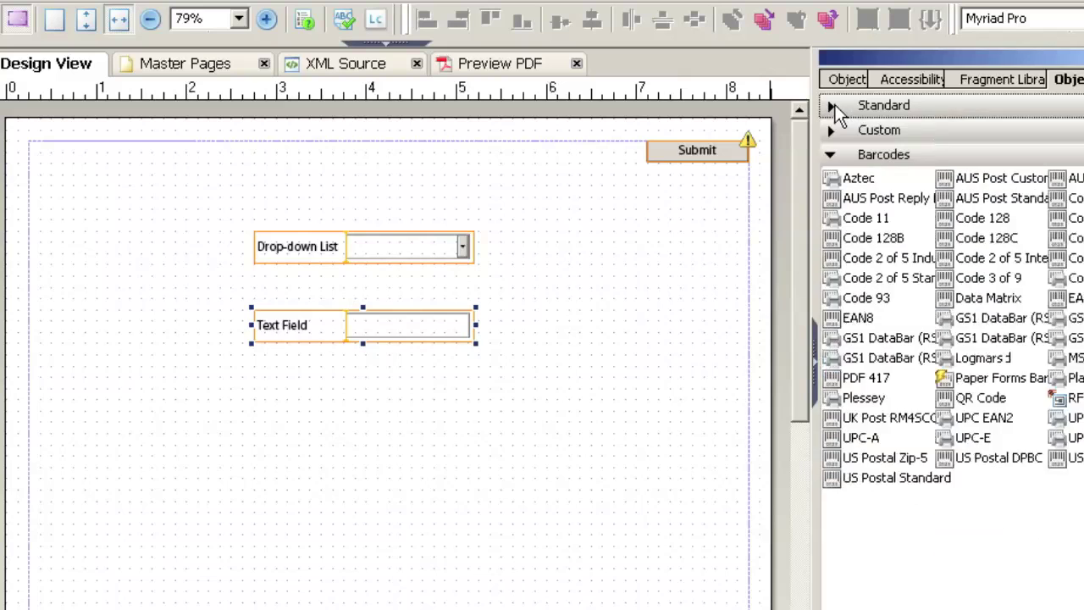
pyautogui.click(830, 154)
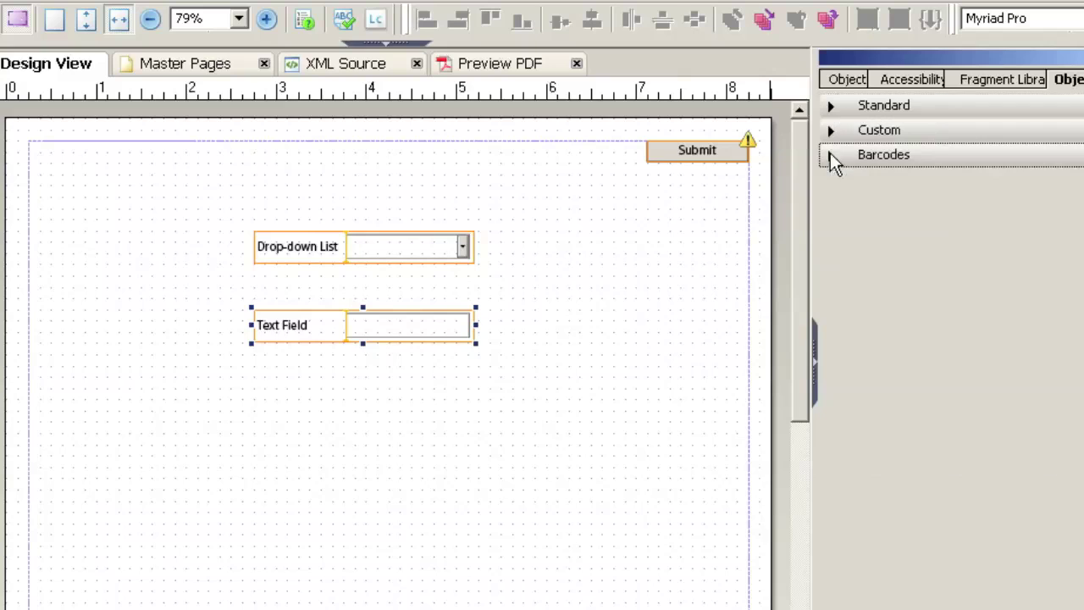
pyautogui.click(850, 81)
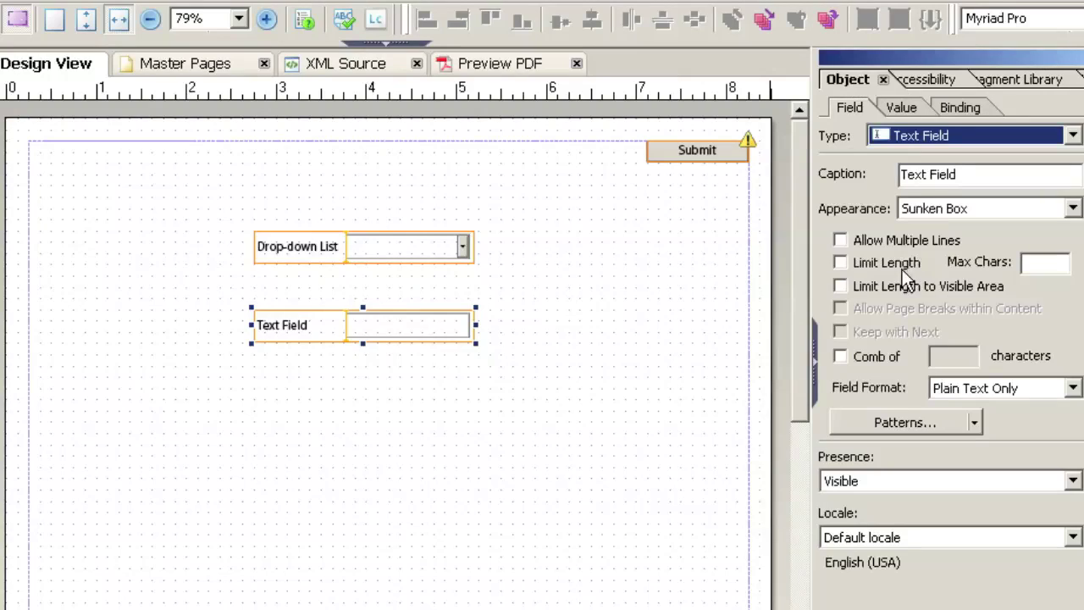
pyautogui.click(397, 43)
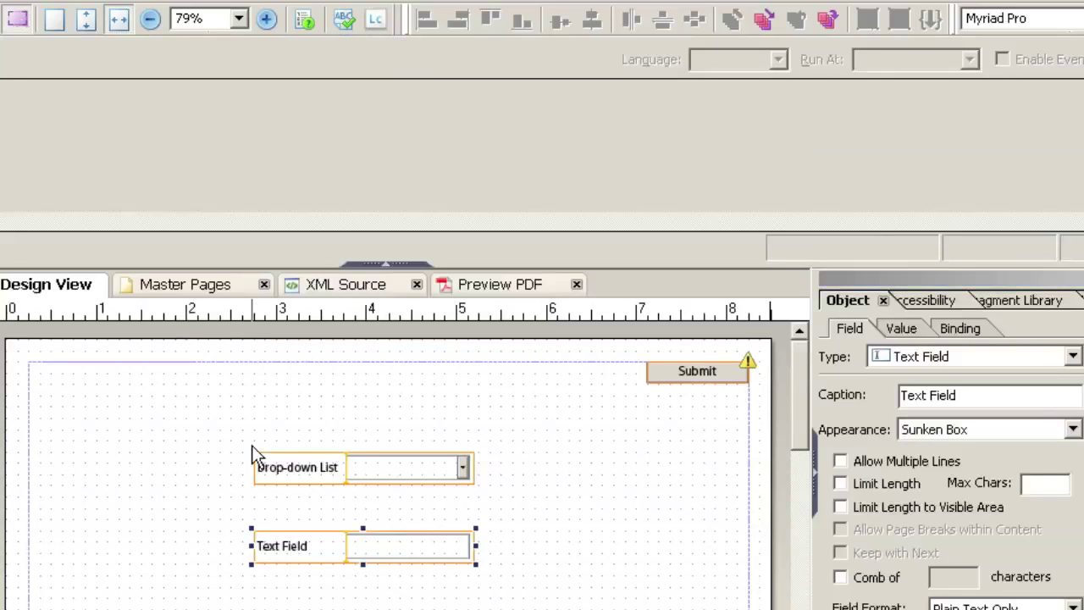
pyautogui.click(325, 466)
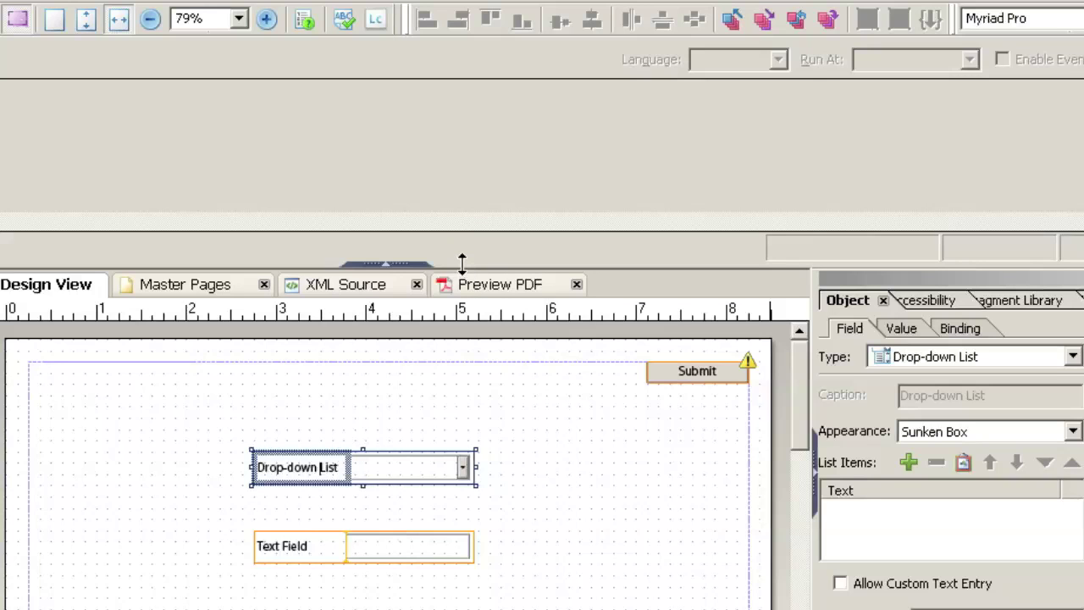
pyautogui.moveTo(462, 262); pyautogui.dragTo(465, 156)
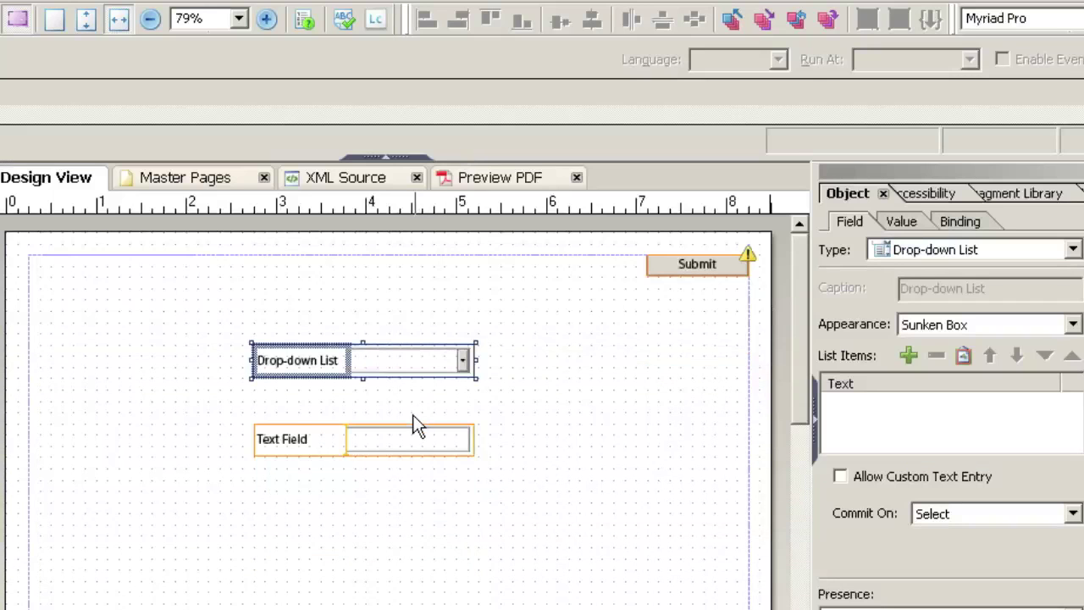
# Add the list items Value1 and Value2 to the drop-down list, then select the text field
pyautogui.click(440, 349)
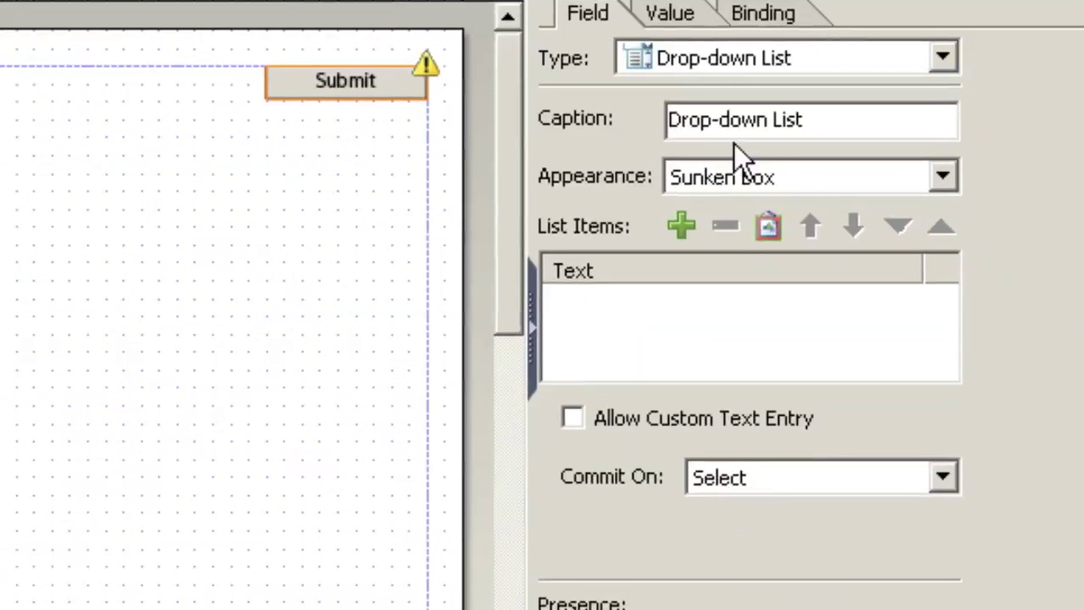
pyautogui.click(687, 223)
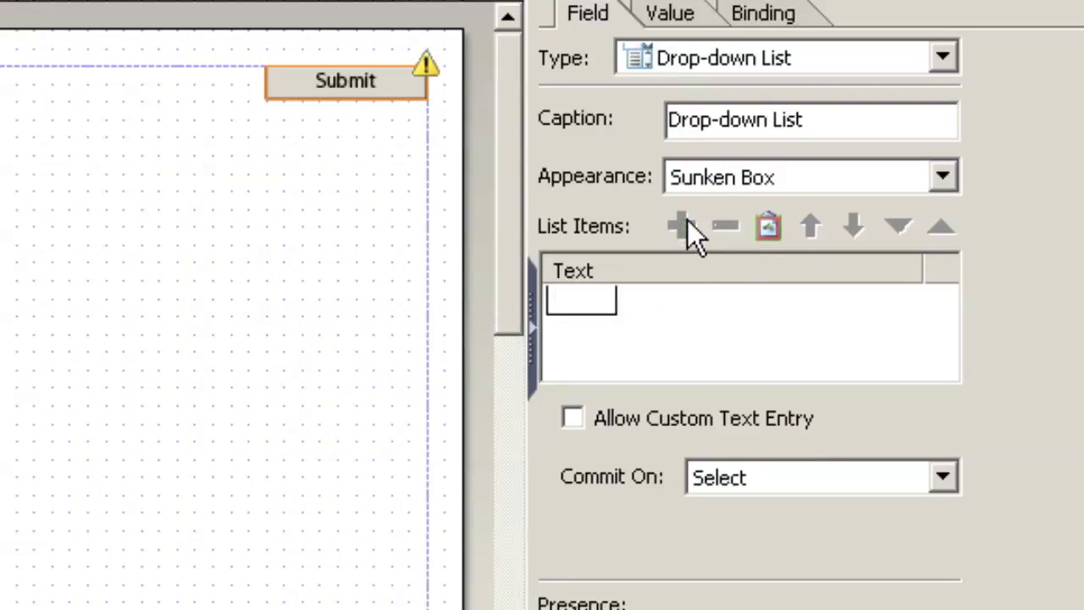
pyautogui.write('Value1')
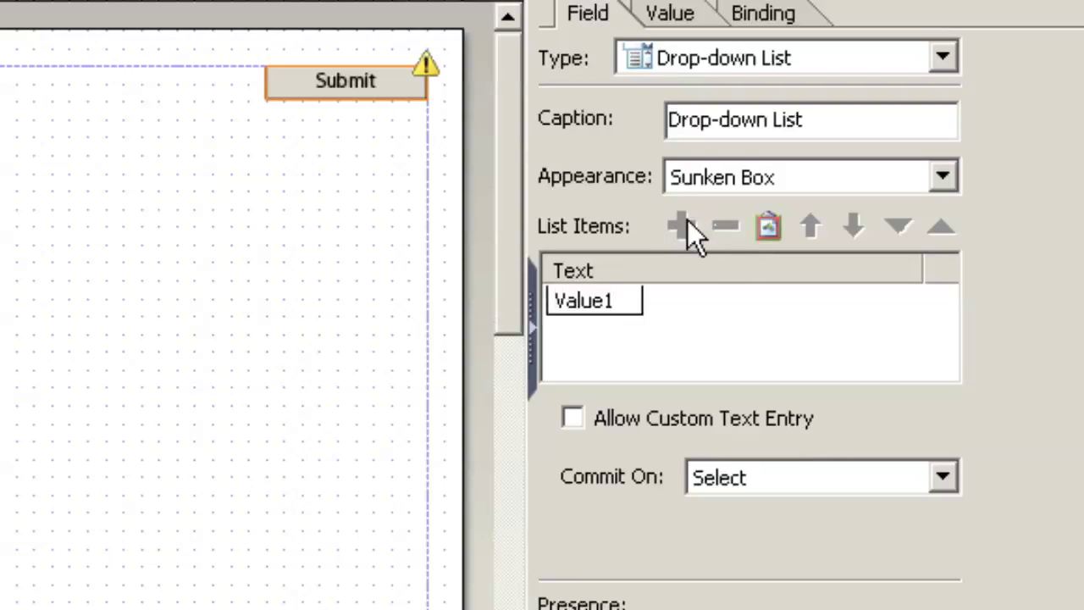
pyautogui.click(708, 304)
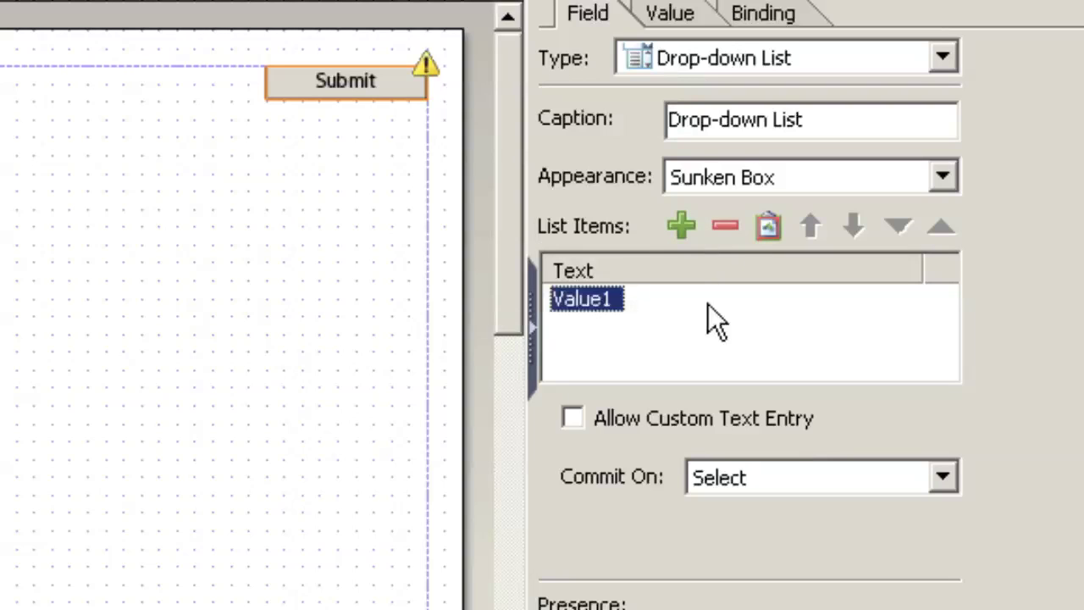
pyautogui.click(684, 219)
pyautogui.write('Value2')
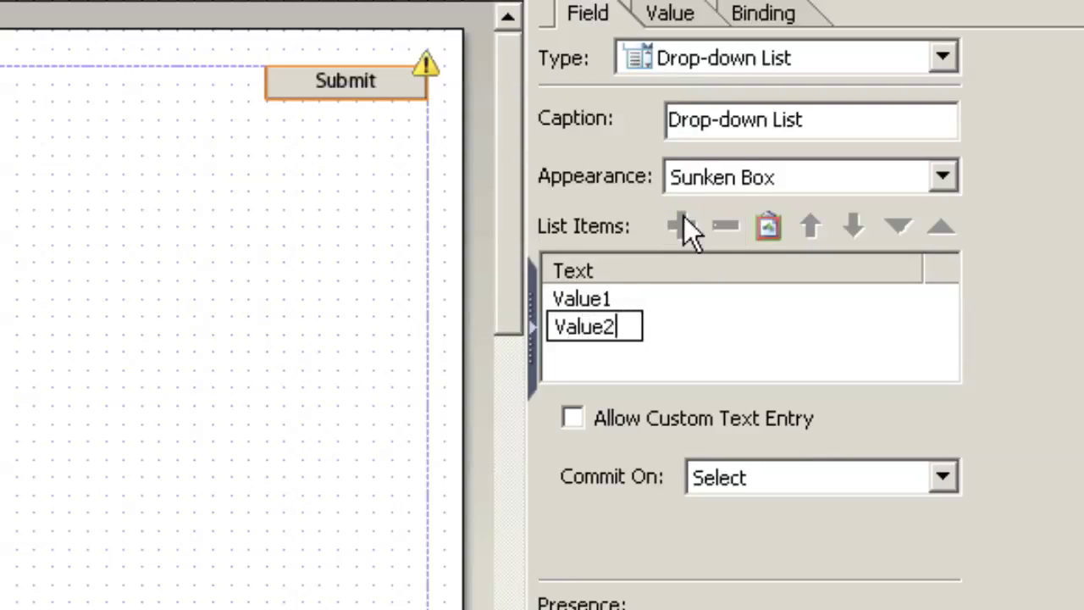
pyautogui.click(684, 219)
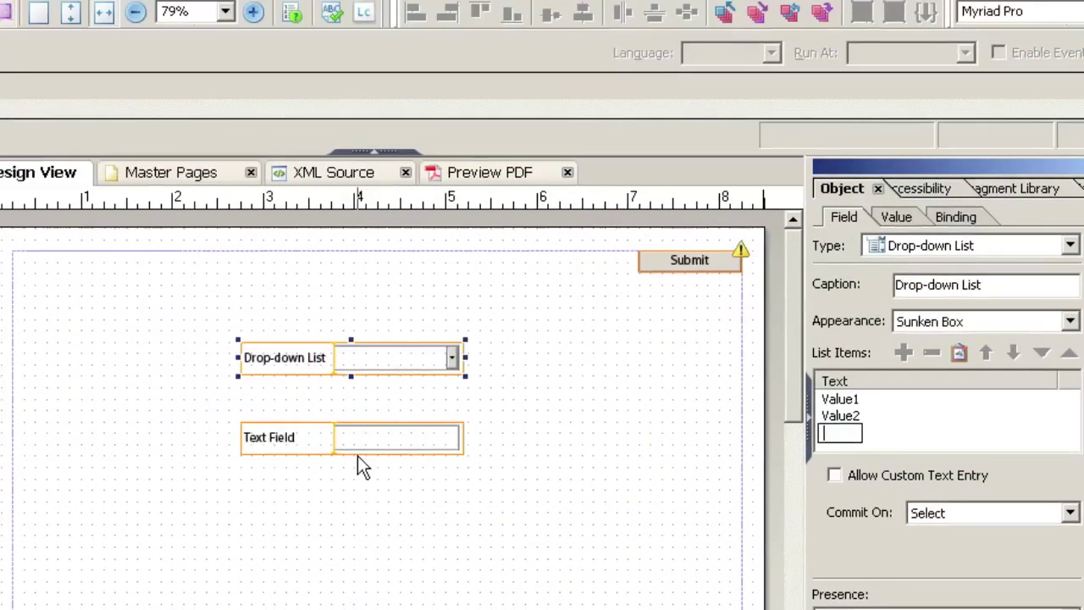
pyautogui.click(369, 457)
pyautogui.click(421, 442)
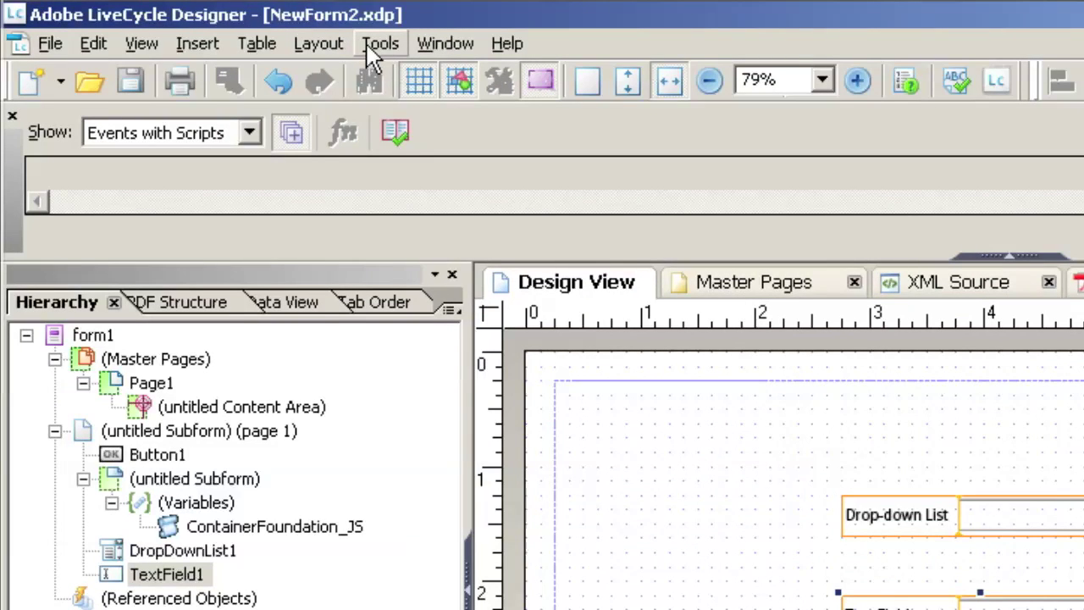
# In Action Builder, start a new action triggered when form1 has finished loading
pyautogui.click(379, 44)
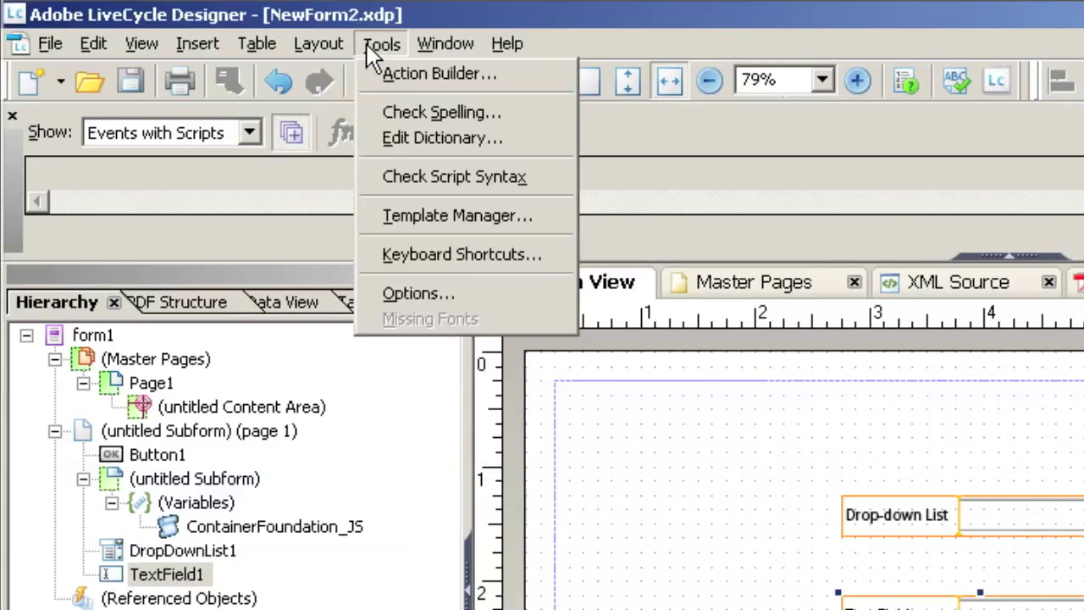
pyautogui.click(387, 70)
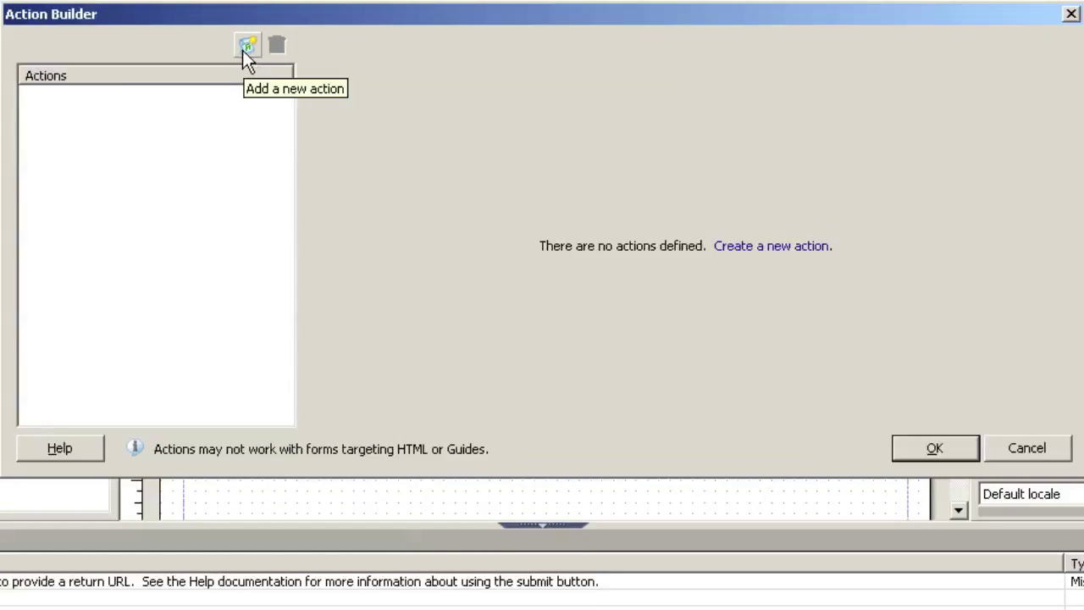
pyautogui.click(243, 51)
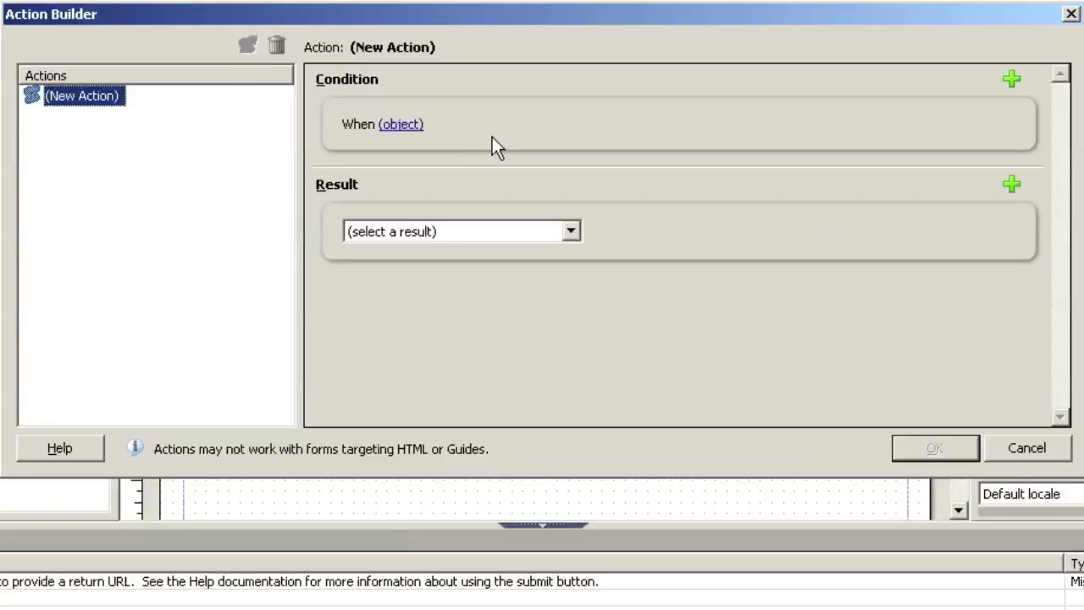
pyautogui.click(400, 126)
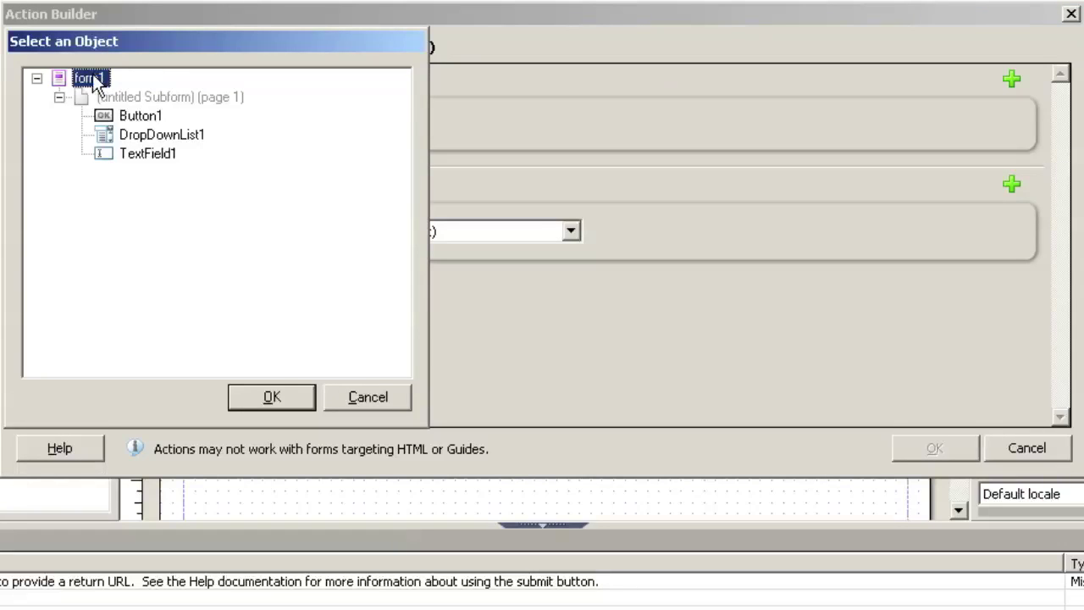
pyautogui.click(127, 121)
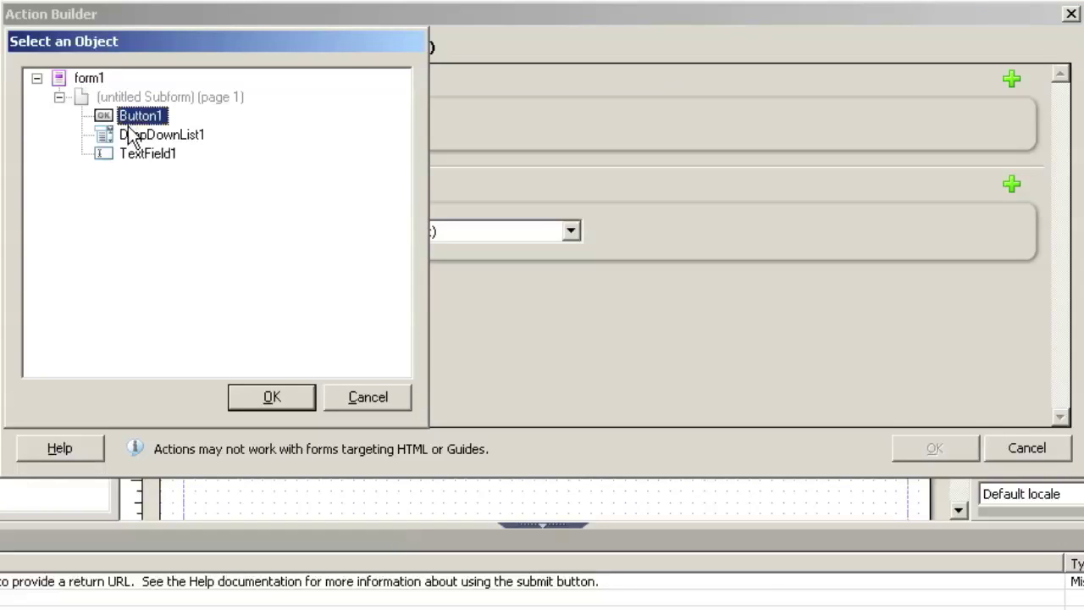
pyautogui.click(85, 79)
pyautogui.click(273, 401)
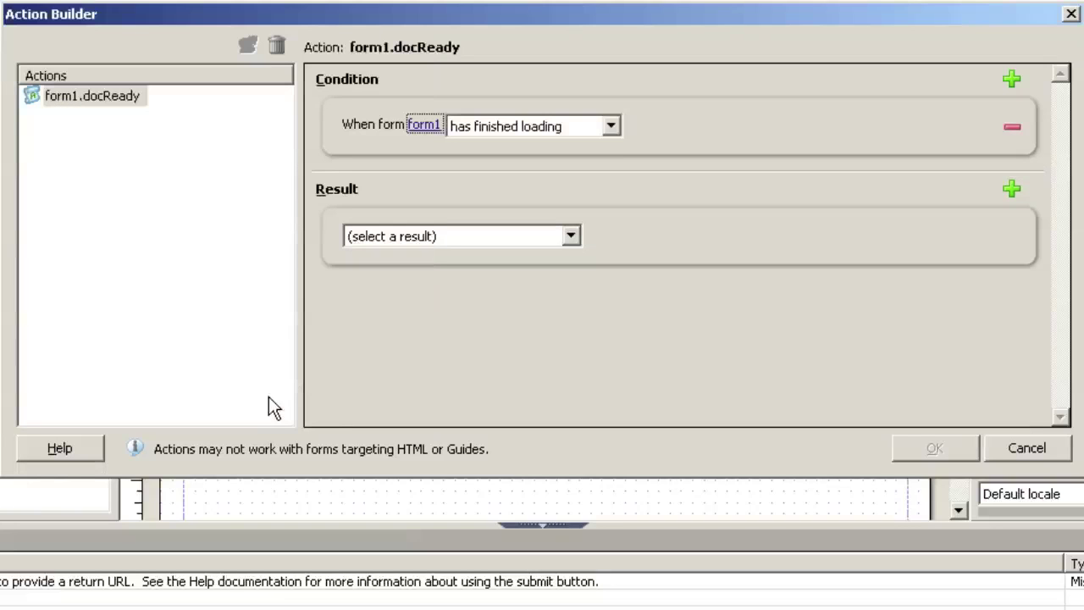
pyautogui.click(611, 126)
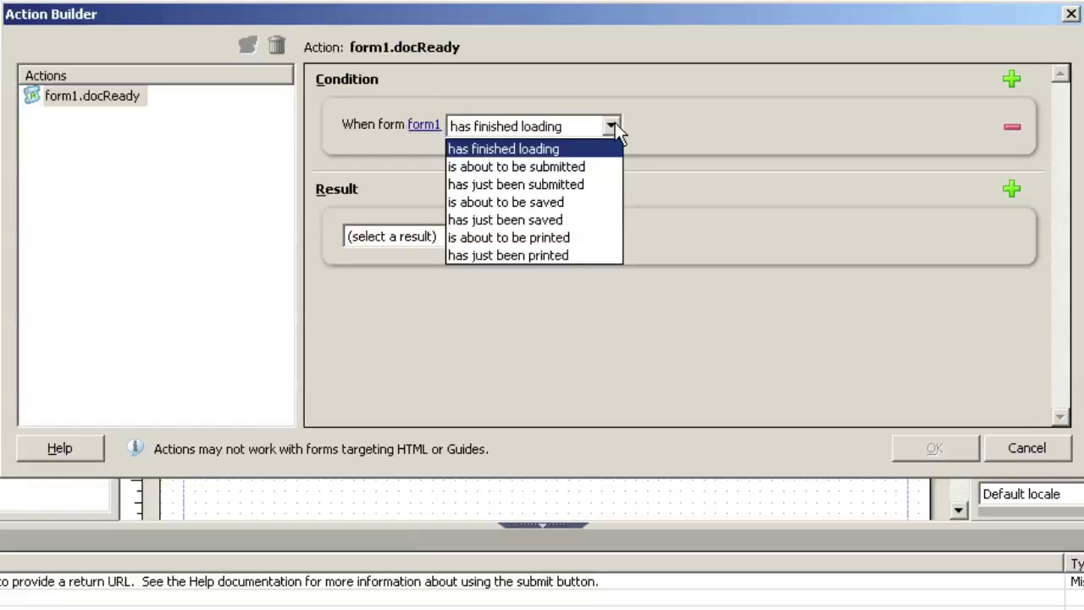
pyautogui.click(611, 125)
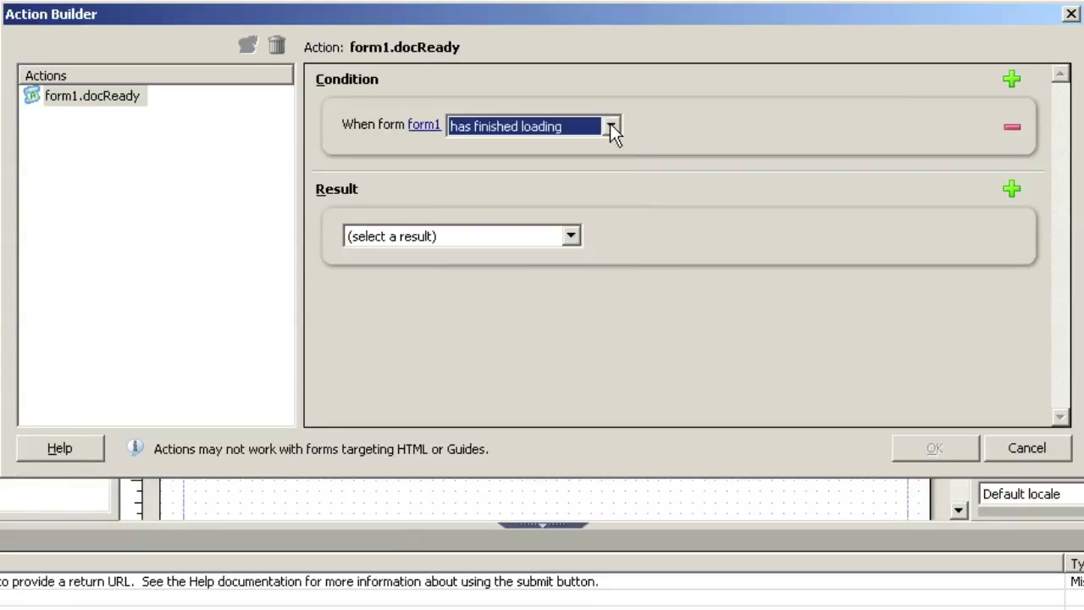
# Set the action's result to disable TextField1 and confirm it
pyautogui.click(571, 237)
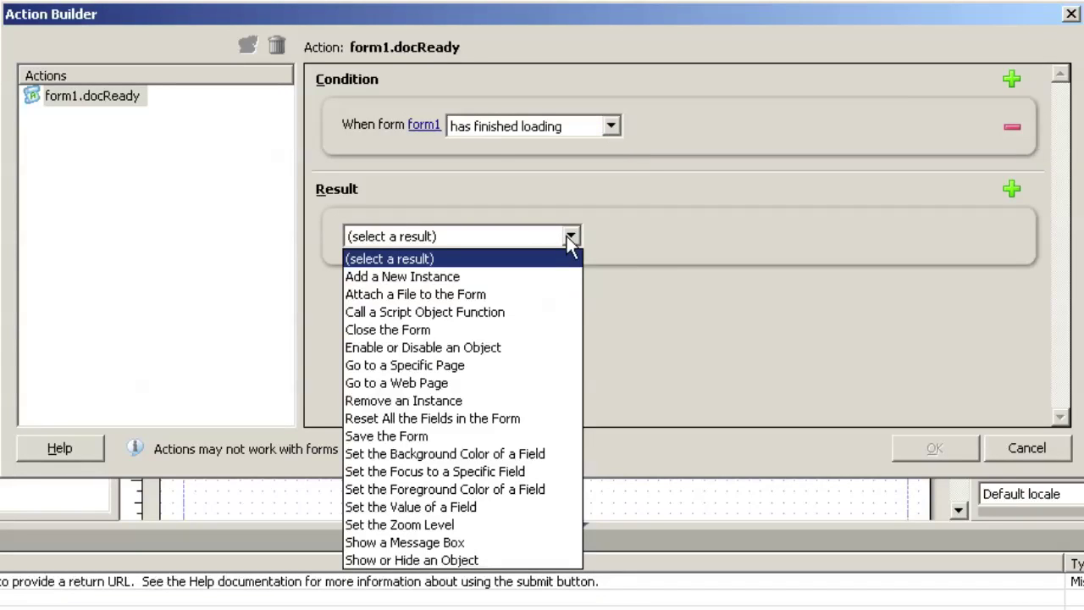
pyautogui.click(472, 348)
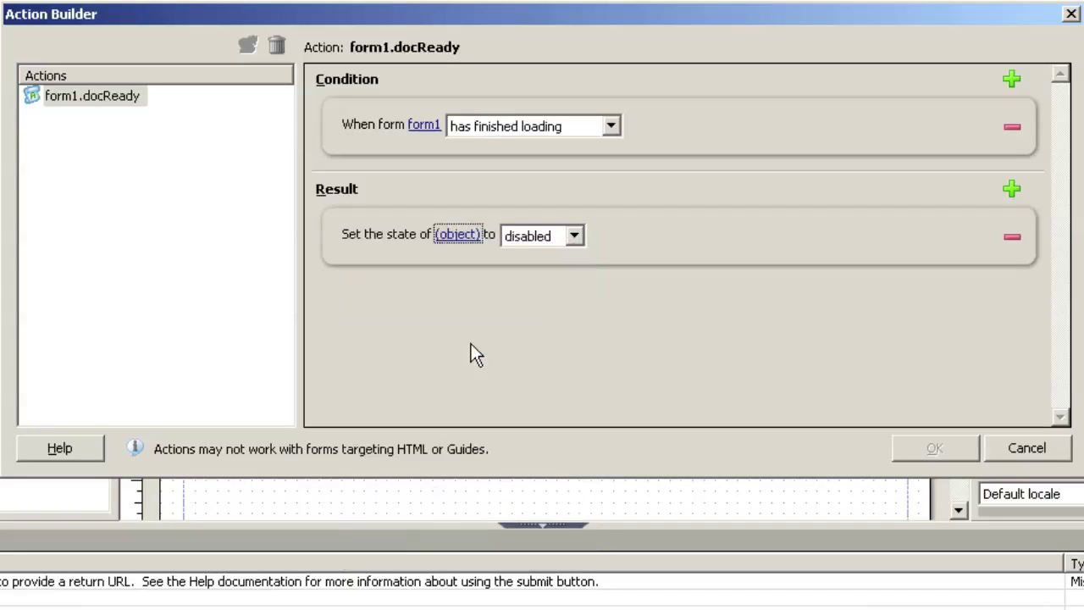
pyautogui.click(468, 239)
pyautogui.click(166, 175)
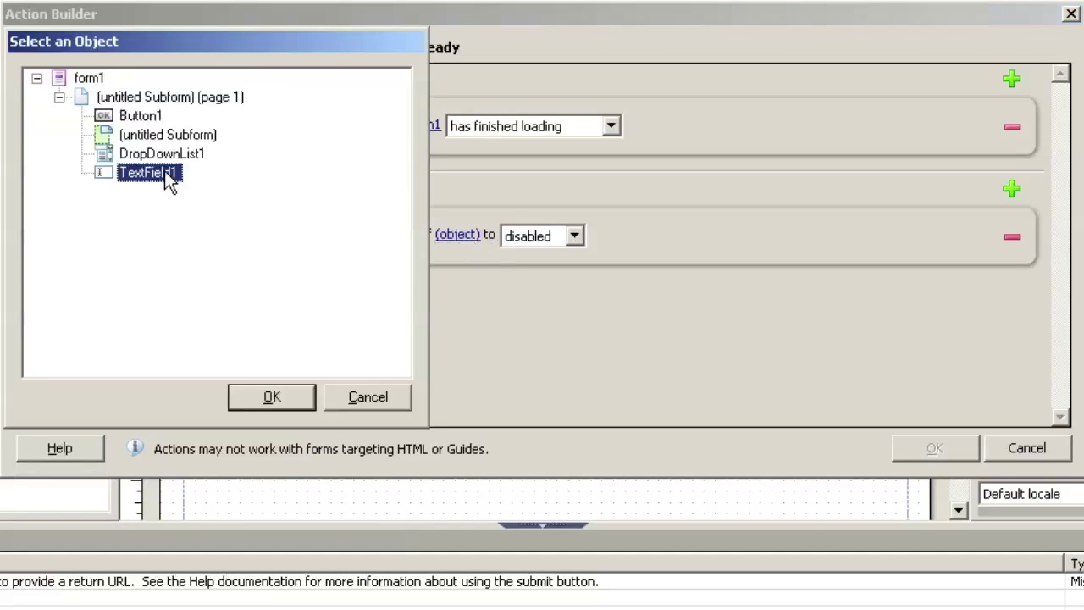
pyautogui.click(282, 405)
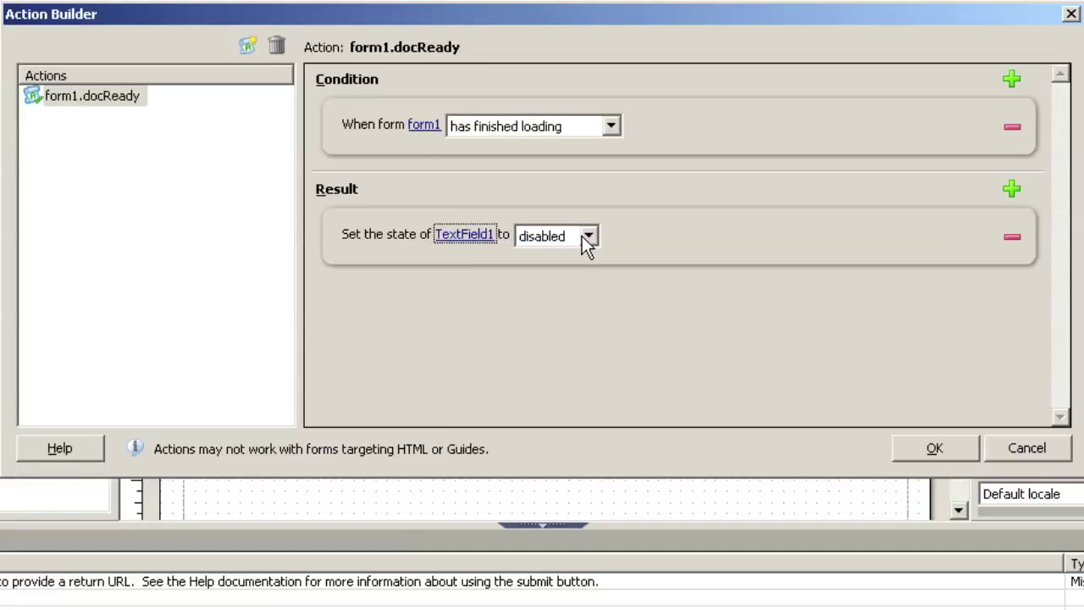
pyautogui.click(934, 455)
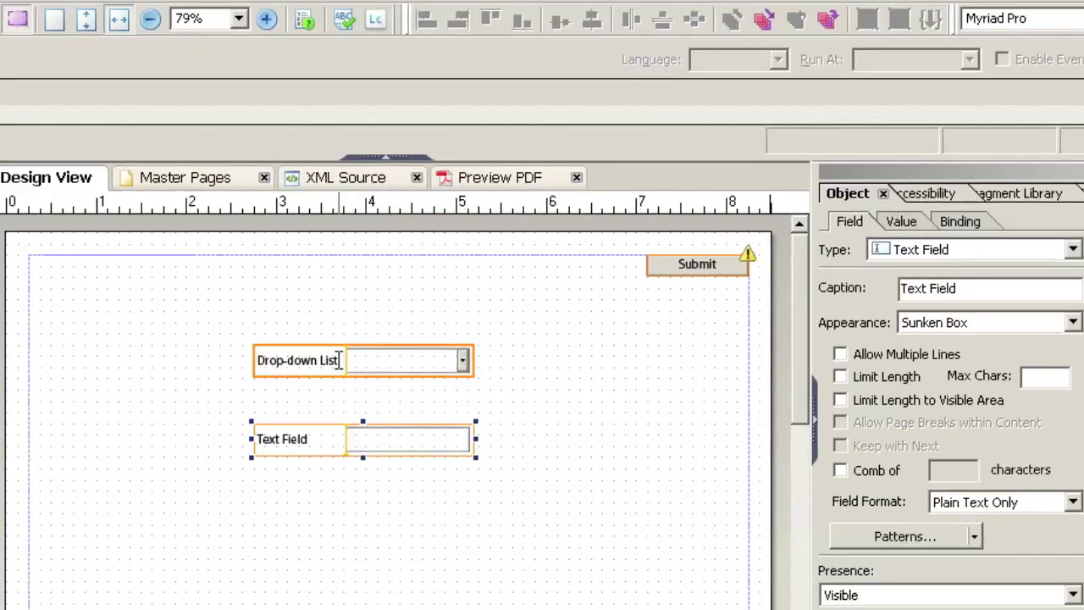
# Start a new Action Builder action triggered when DropDownList1 is changed
pyautogui.click(419, 363)
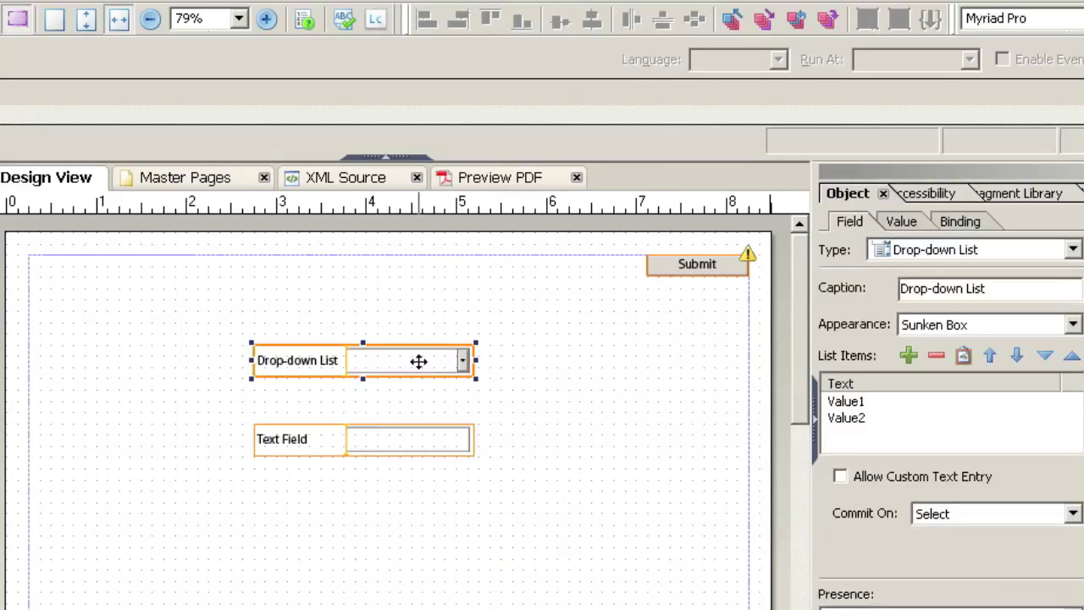
pyautogui.click(386, 426)
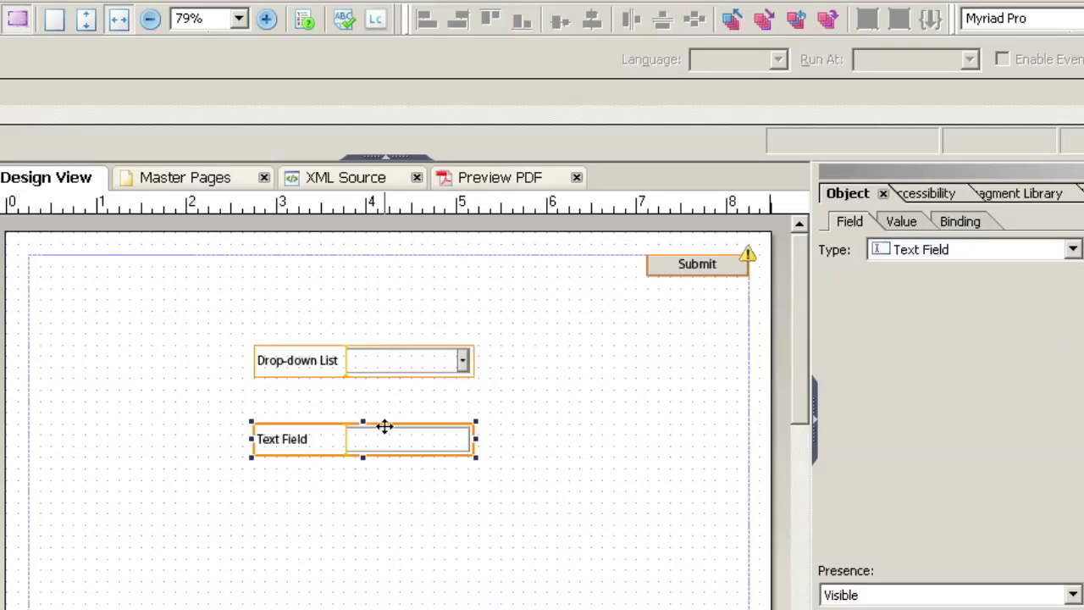
pyautogui.click(415, 361)
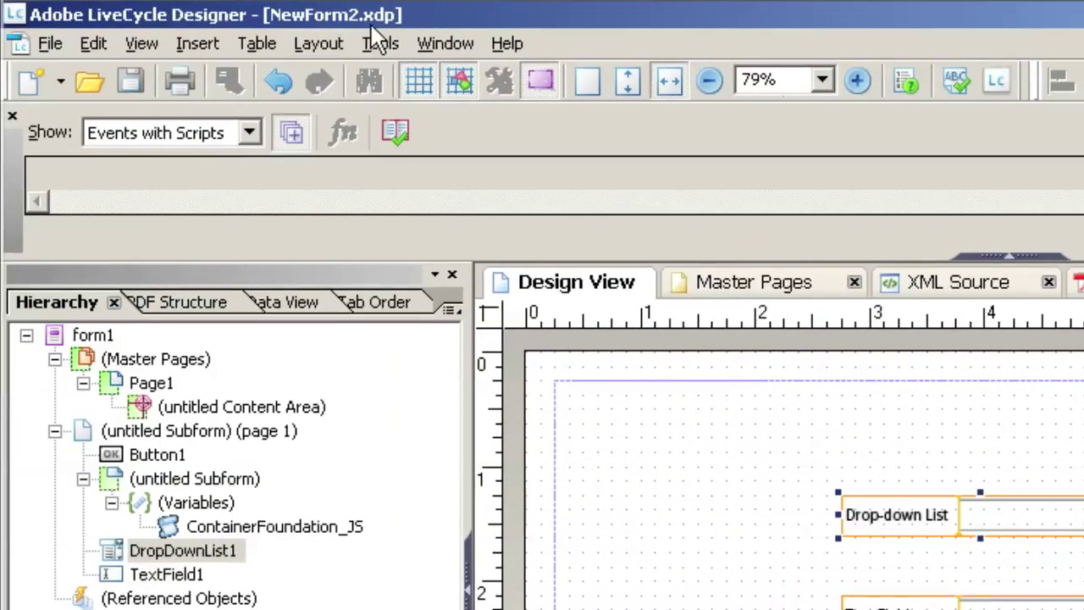
pyautogui.click(381, 43)
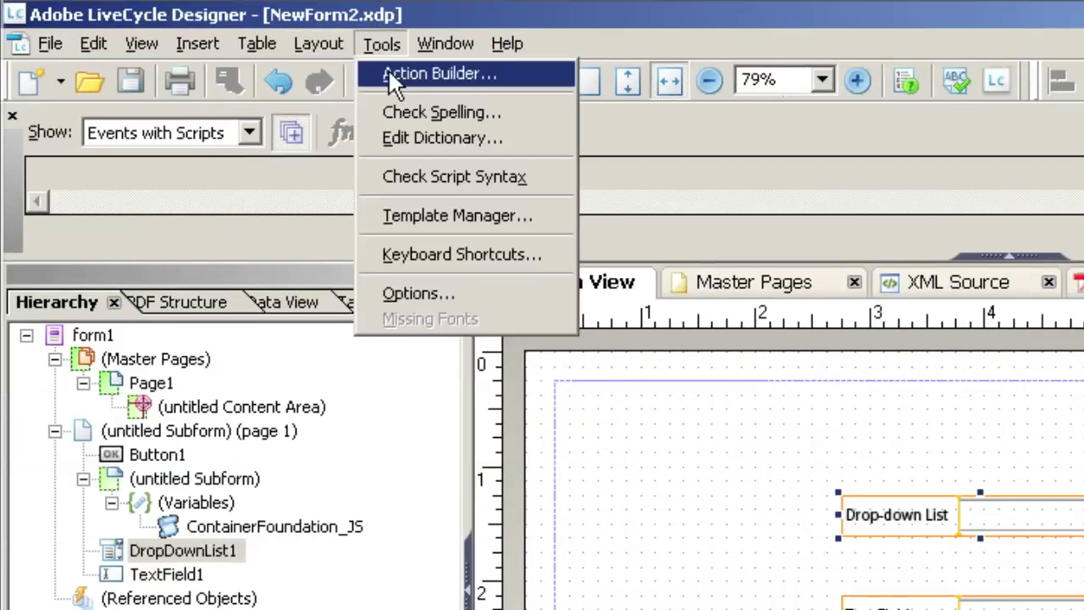
pyautogui.click(388, 70)
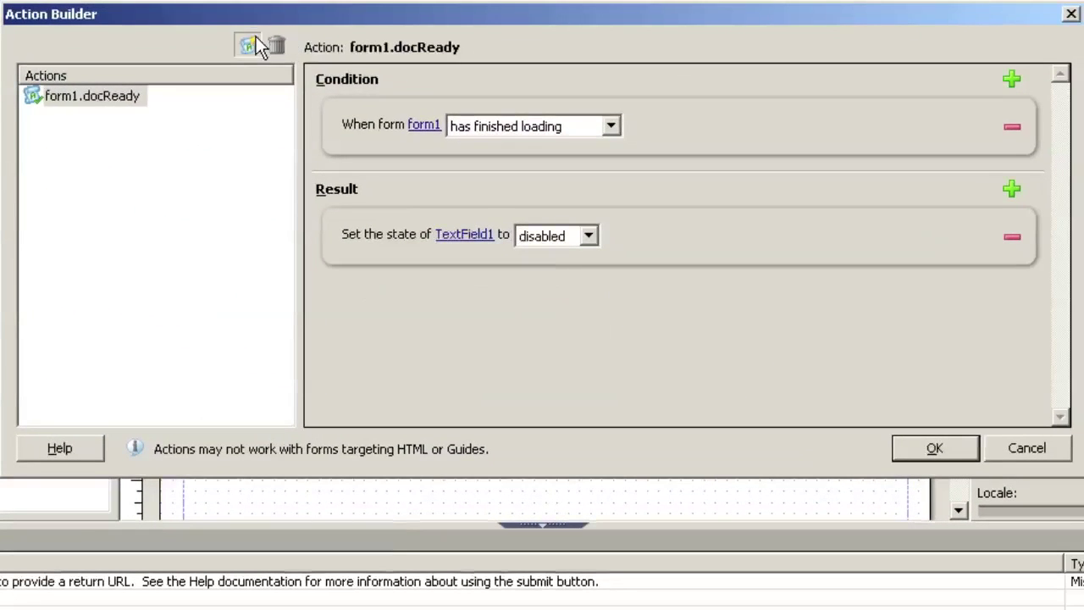
pyautogui.click(254, 41)
pyautogui.click(403, 123)
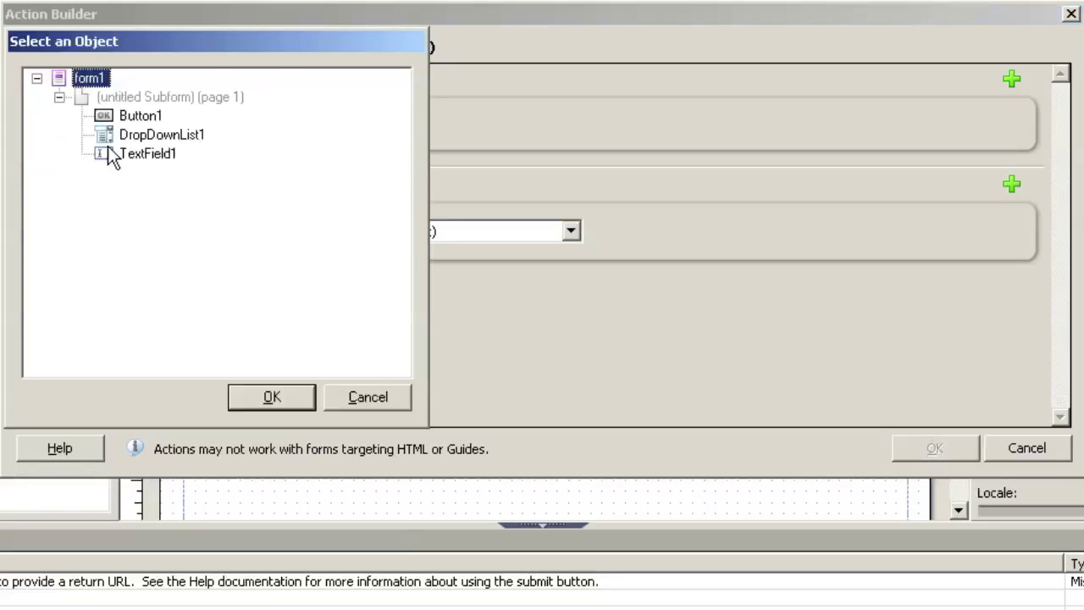
pyautogui.click(136, 135)
pyautogui.click(262, 399)
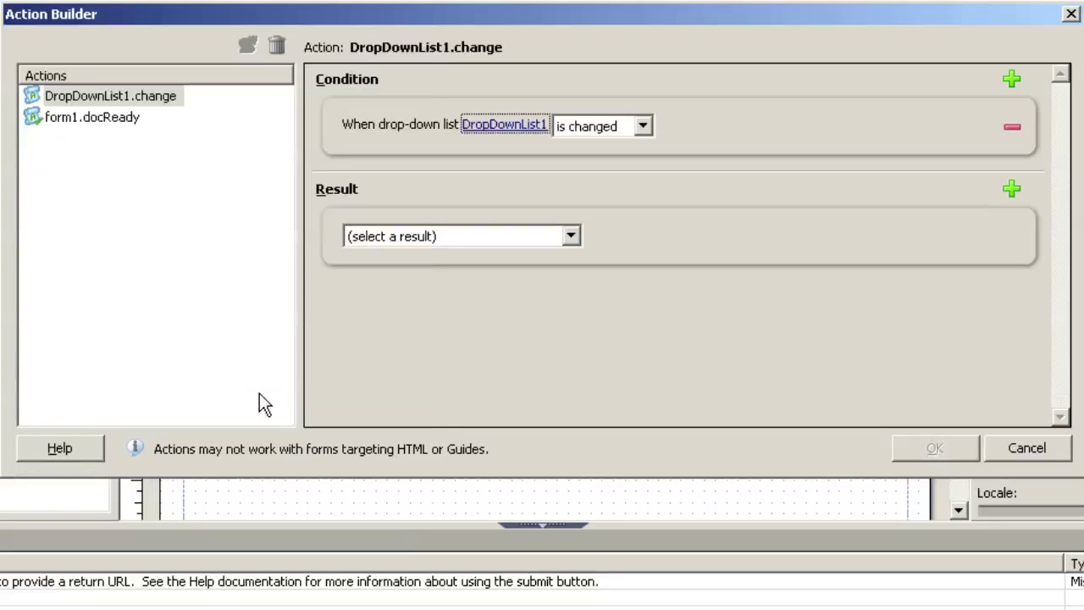
pyautogui.click(644, 127)
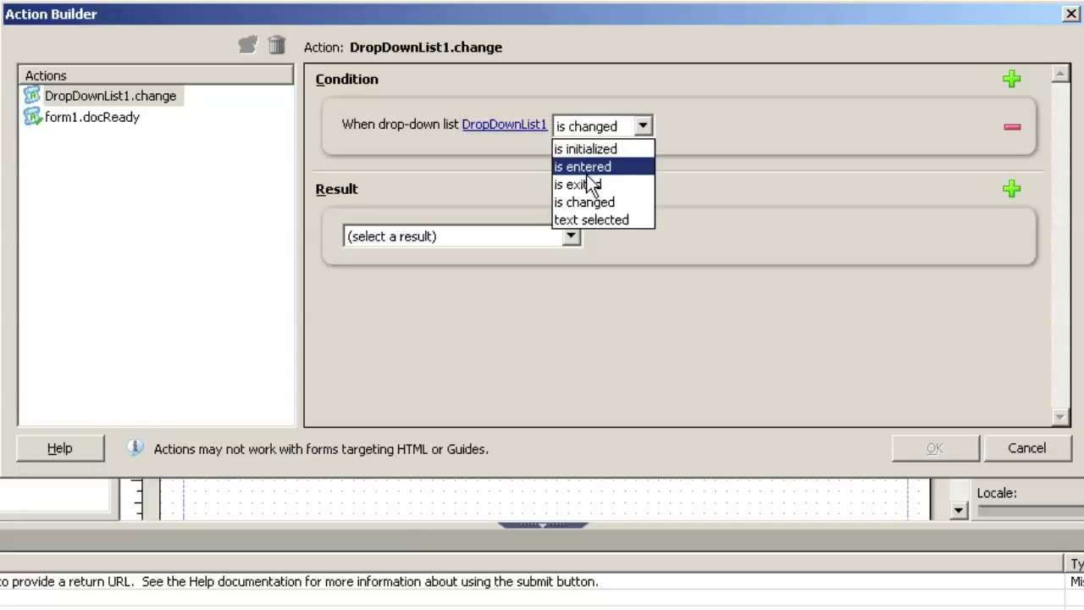
pyautogui.click(596, 204)
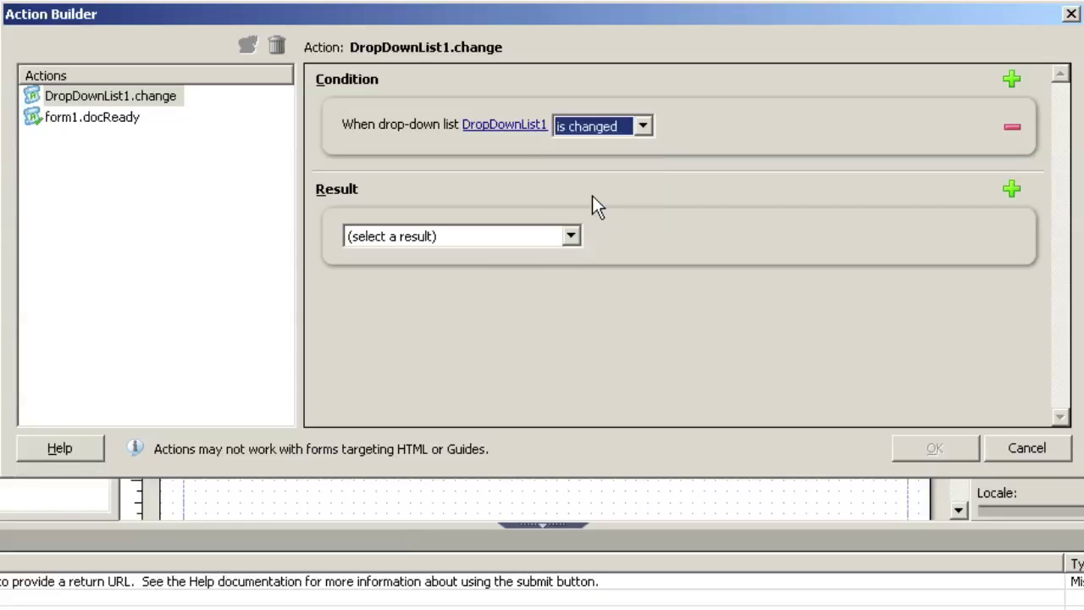
# Set the action's result to enable TextField1 and confirm it
pyautogui.click(572, 238)
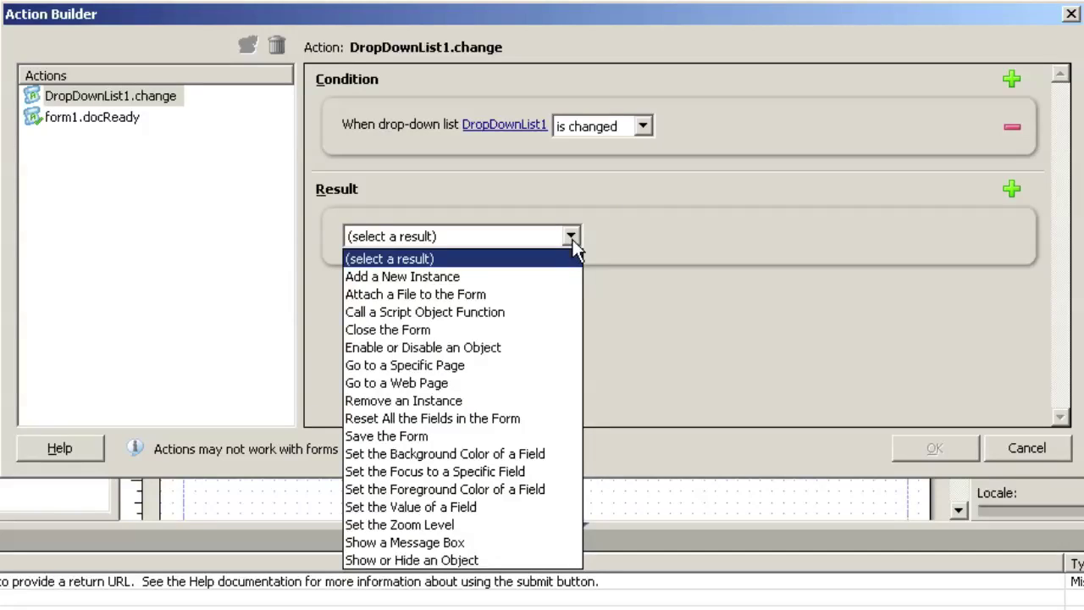
pyautogui.click(510, 348)
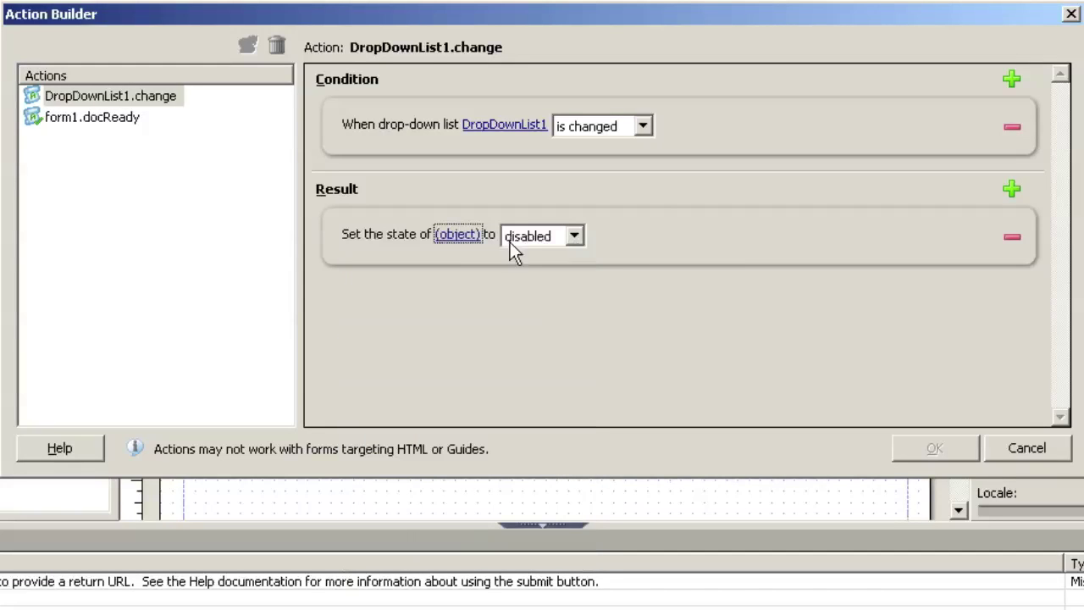
pyautogui.click(472, 242)
pyautogui.click(136, 178)
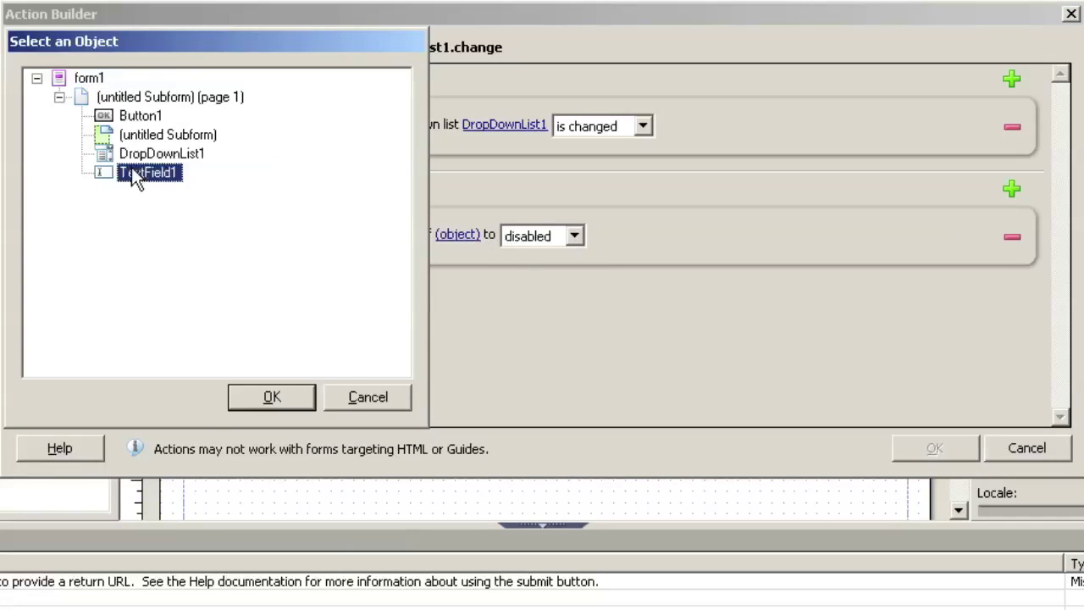
pyautogui.click(271, 400)
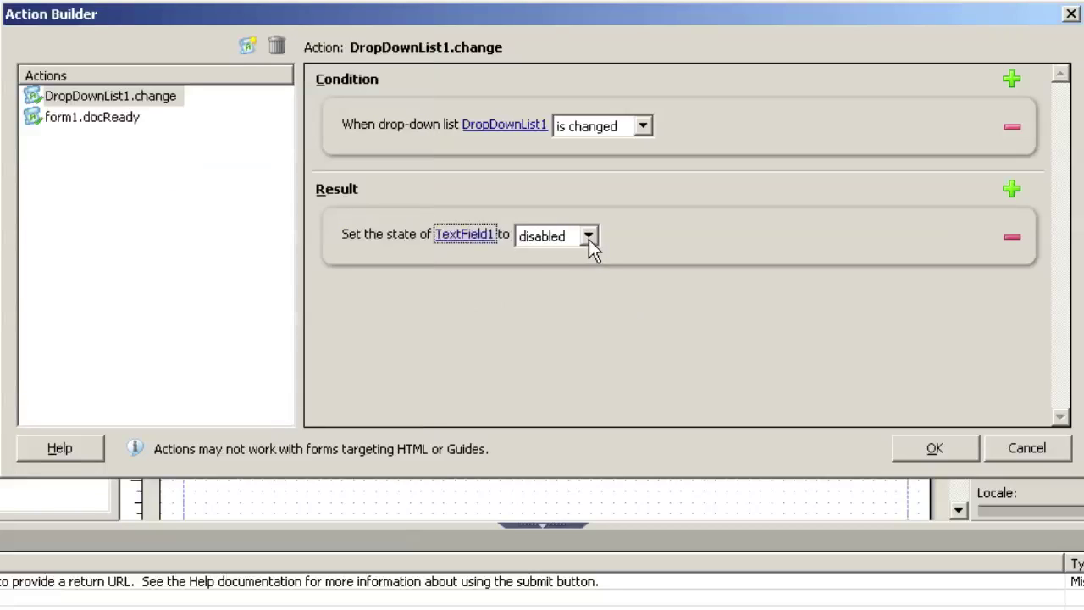
pyautogui.click(589, 239)
pyautogui.click(577, 256)
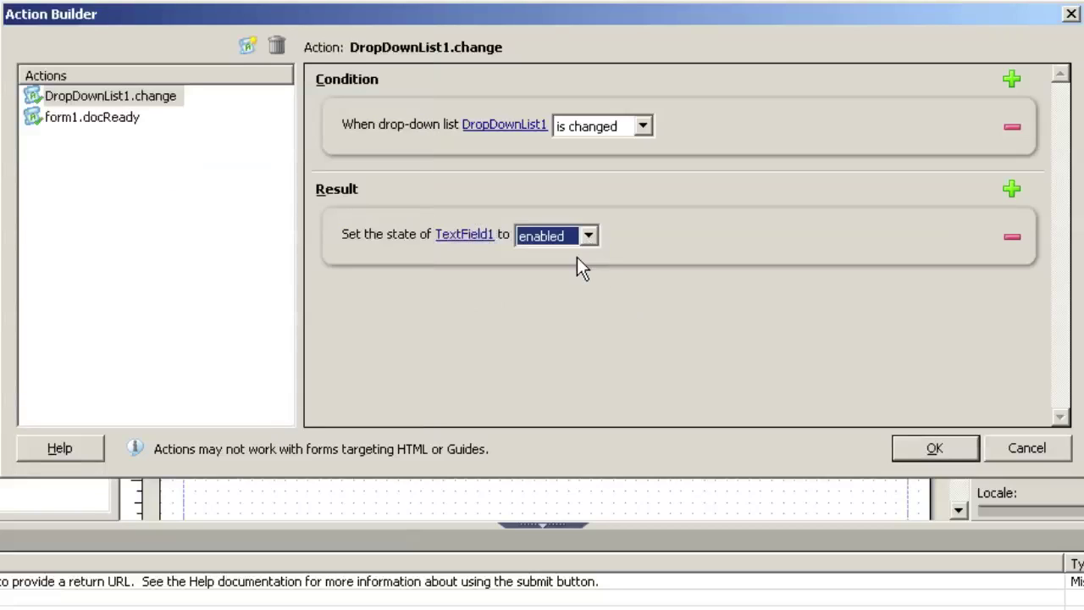
pyautogui.click(939, 449)
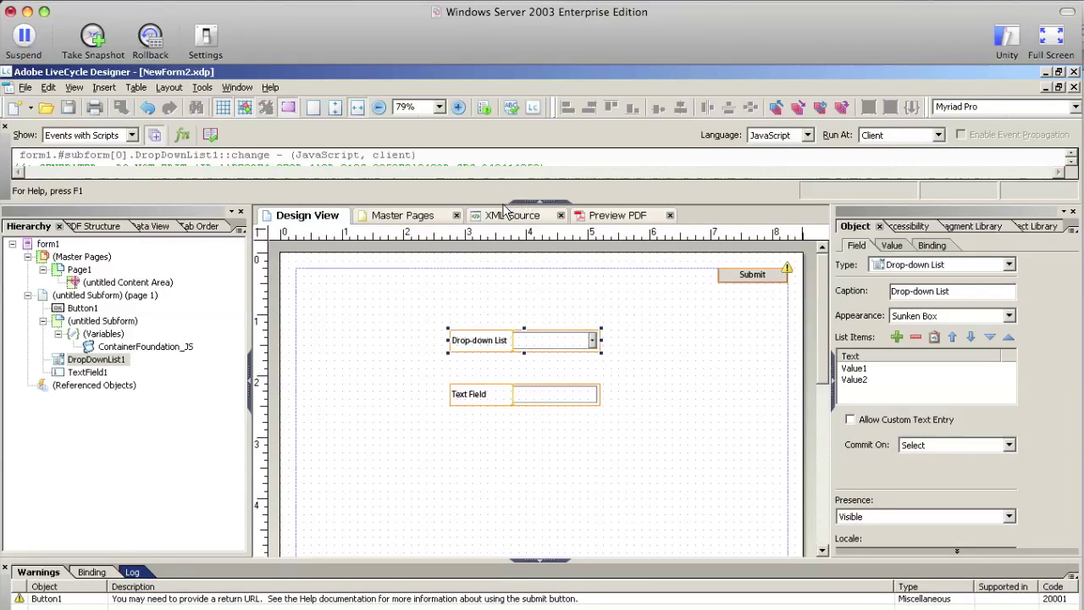
# Read the generated drop-down change script in an enlarged script area, then switch to Preview PDF
pyautogui.moveTo(500, 203); pyautogui.dragTo(500, 320)
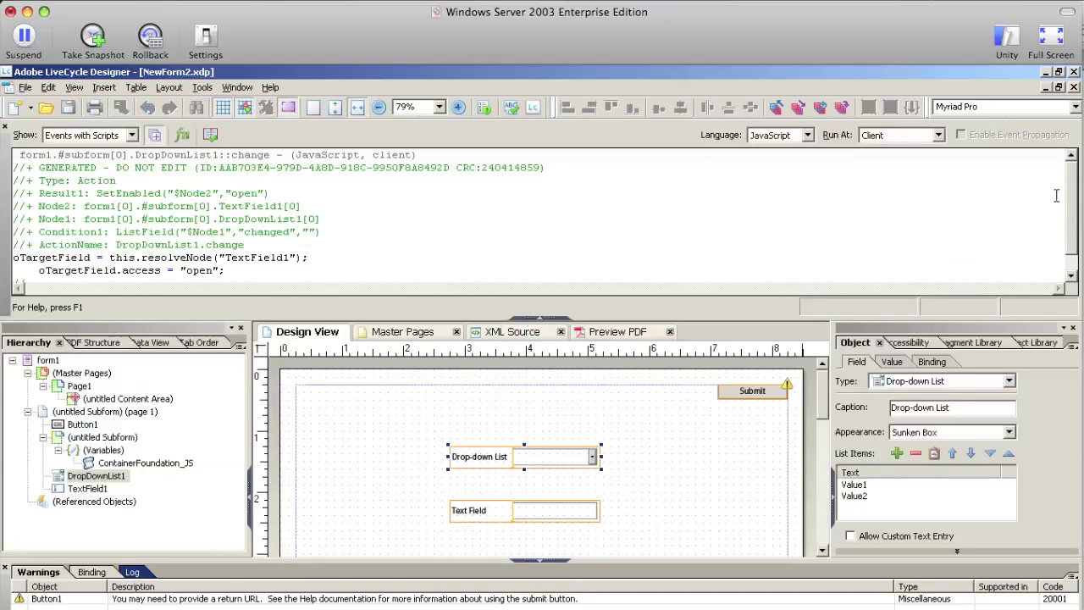
pyautogui.moveTo(1074, 207)
pyautogui.mouseDown()
pyautogui.moveTo(1074, 246)
pyautogui.moveTo(1069, 200)
pyautogui.mouseUp()
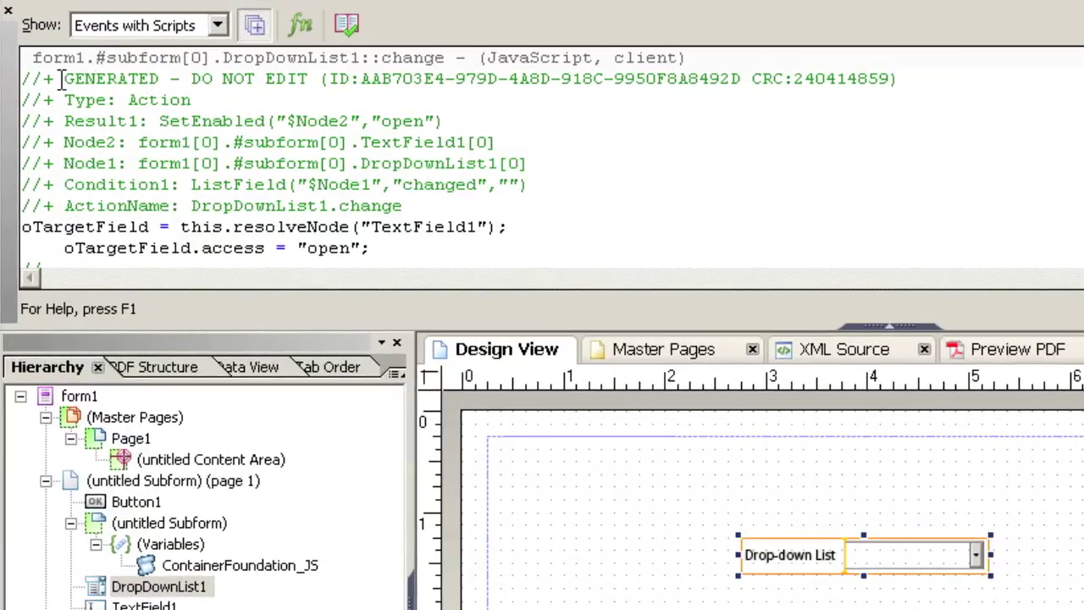
pyautogui.moveTo(59, 78); pyautogui.dragTo(412, 210)
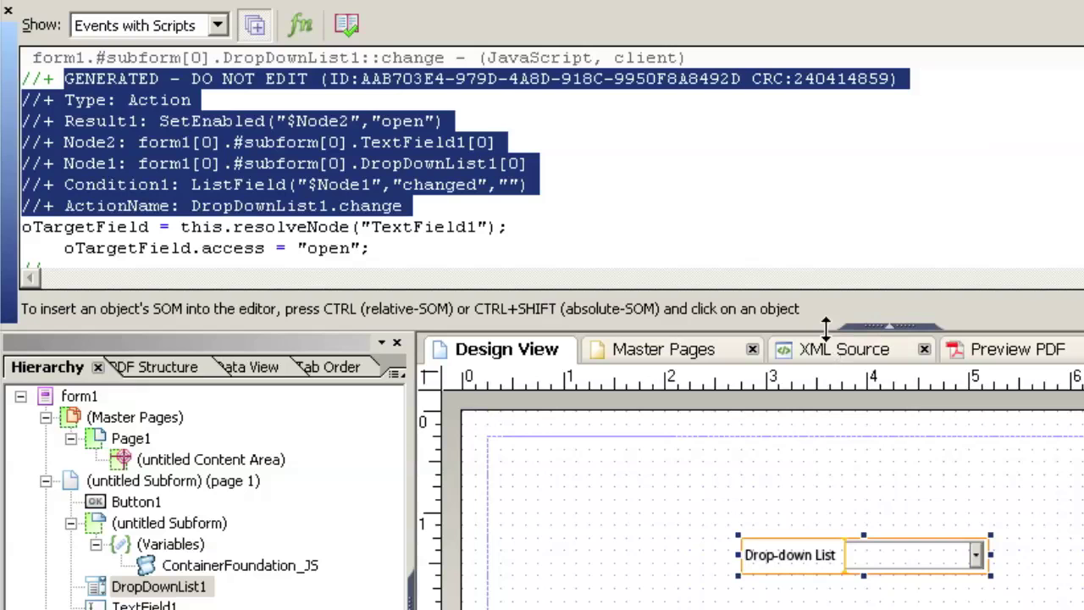
pyautogui.moveTo(826, 325); pyautogui.dragTo(809, 128)
pyautogui.click(1036, 148)
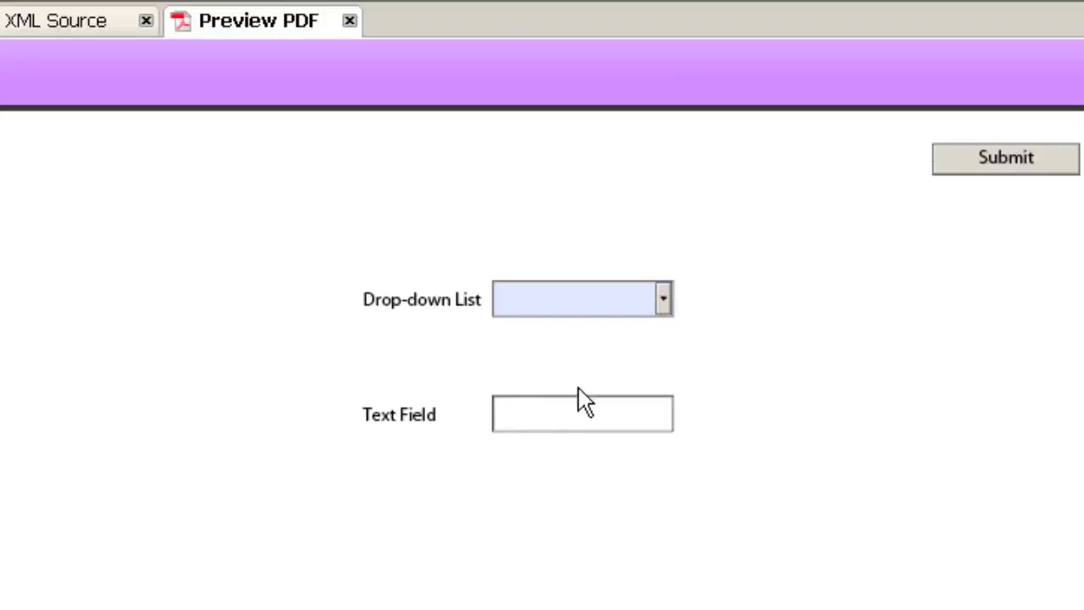
# Choose Value2 in the drop-down and type 'hjhkhkjhjkkhj' into the now-enabled text field
pyautogui.click(664, 307)
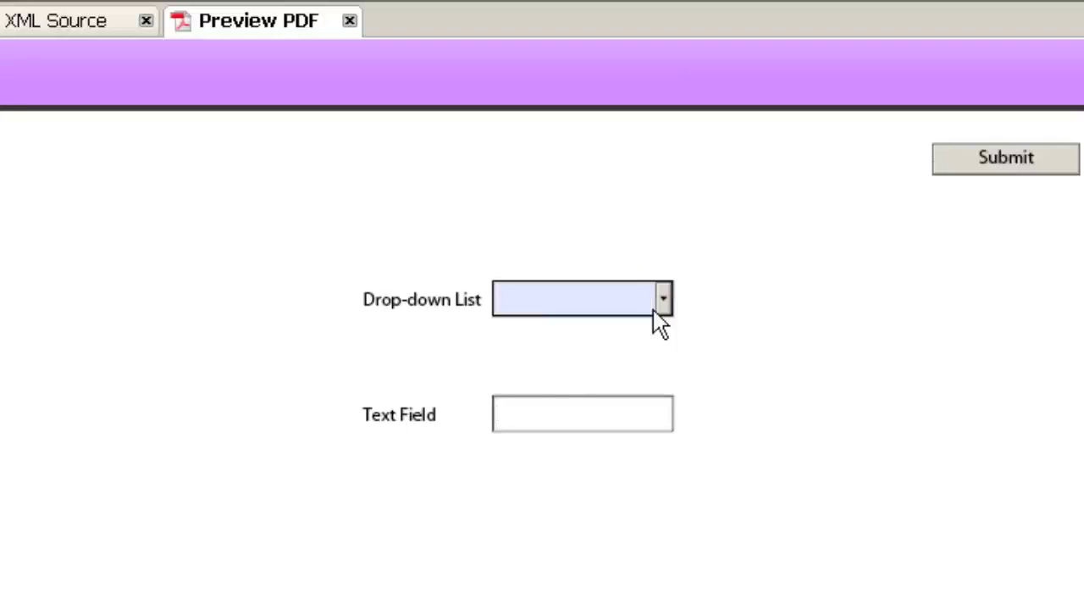
pyautogui.click(618, 347)
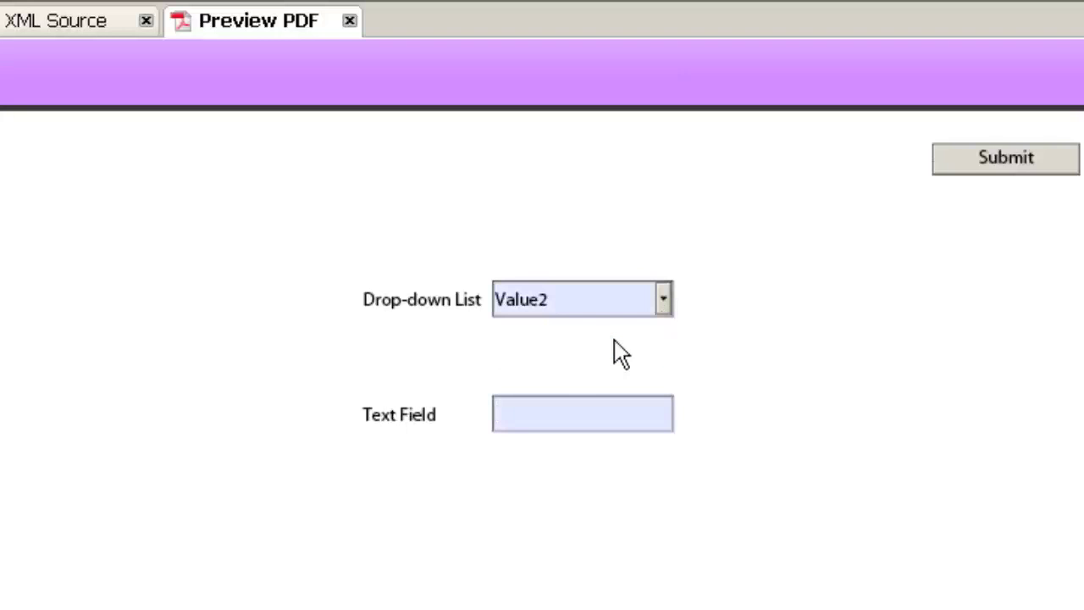
pyautogui.click(581, 408)
pyautogui.write('hjhkhkjhjkkhj')
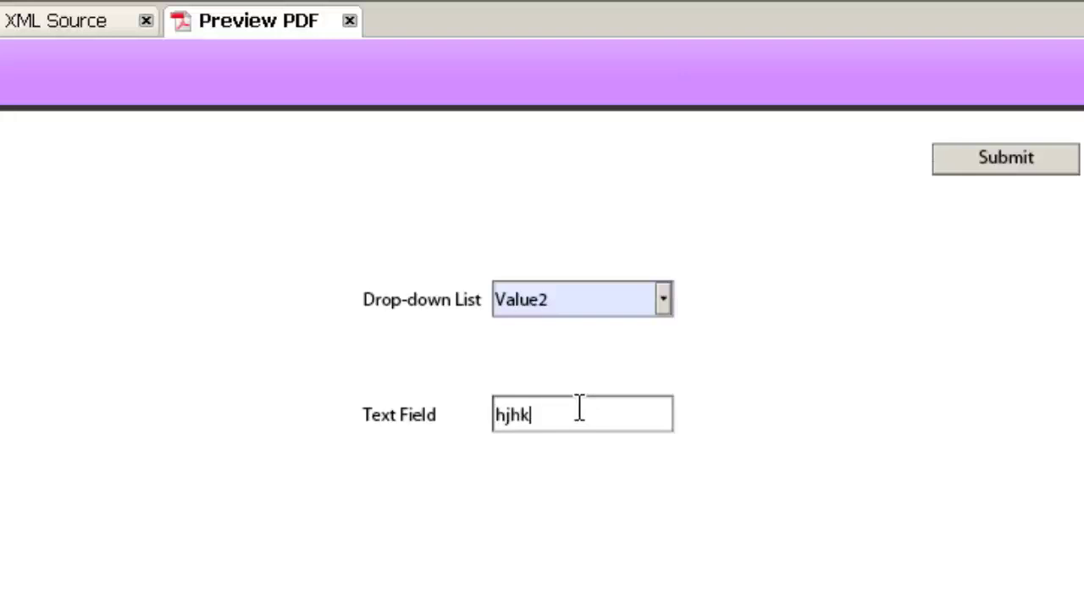